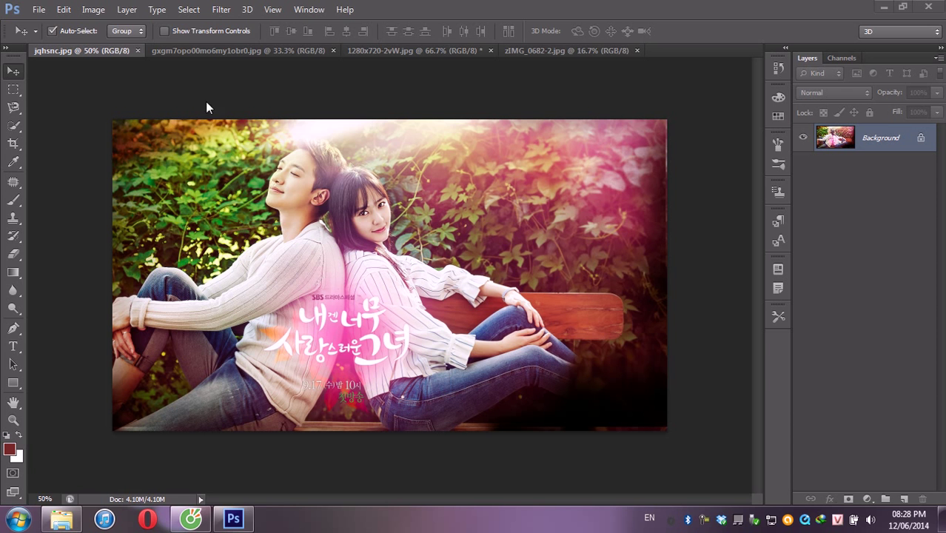
- Bring the guitar-couple image 1280x720-2vW.jpg to the front, passing through the man-with-dog tab
{"action": "left_click", "coordinate": [225, 51]}
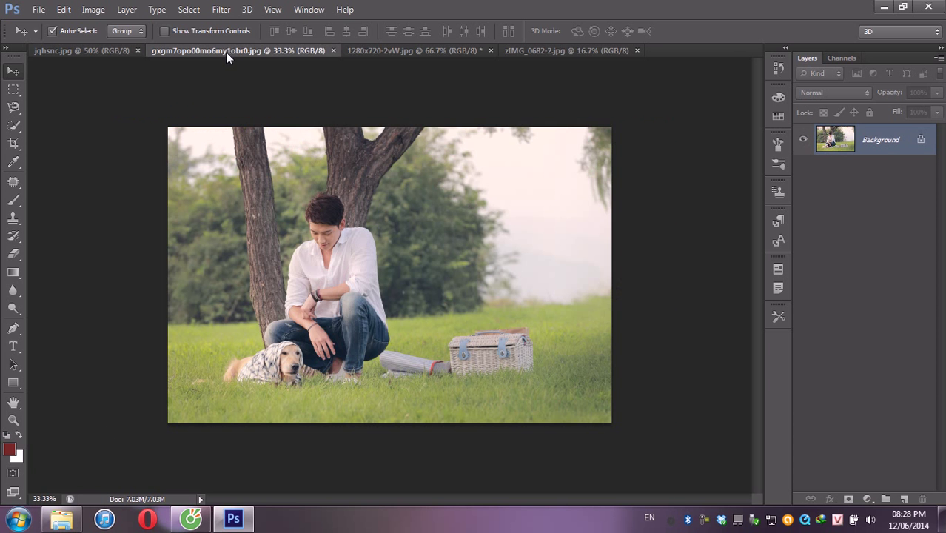
{"action": "left_click", "coordinate": [374, 51]}
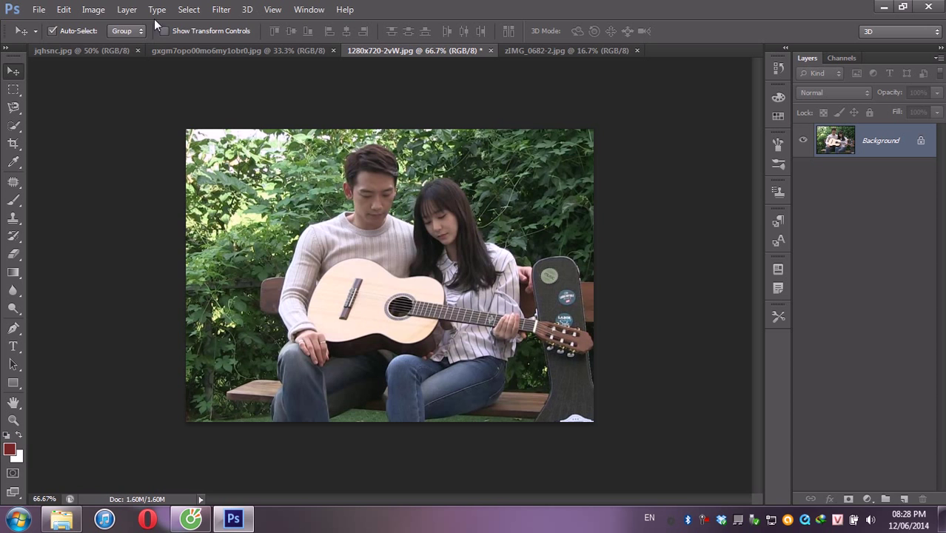
- Apply Brightness/Contrast with Brightness 58 and Contrast 89 to the guitar-couple photo
{"action": "left_click", "coordinate": [93, 8]}
{"action": "mouse_move", "coordinate": [114, 44]}
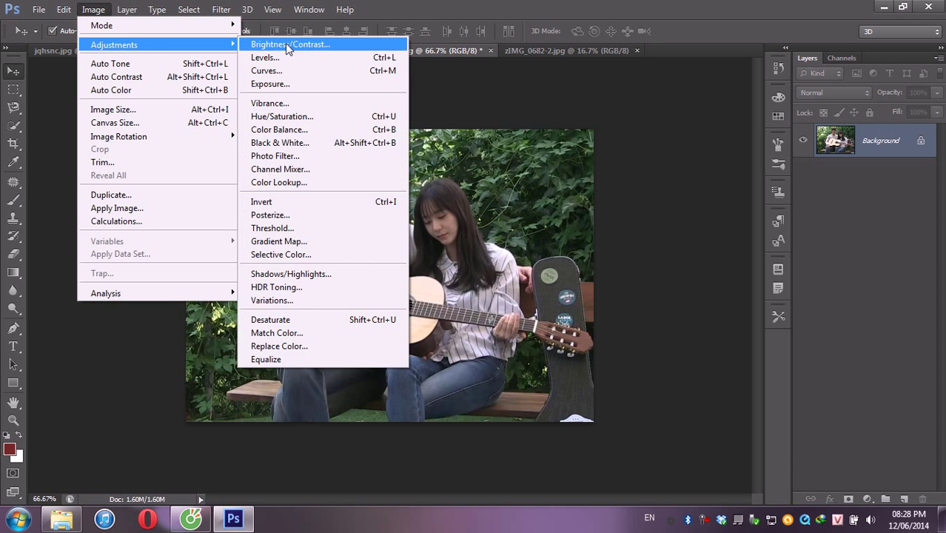
{"action": "left_click", "coordinate": [285, 44]}
{"action": "left_click_drag", "start_coordinate": [579, 294], "coordinate": [602, 294]}
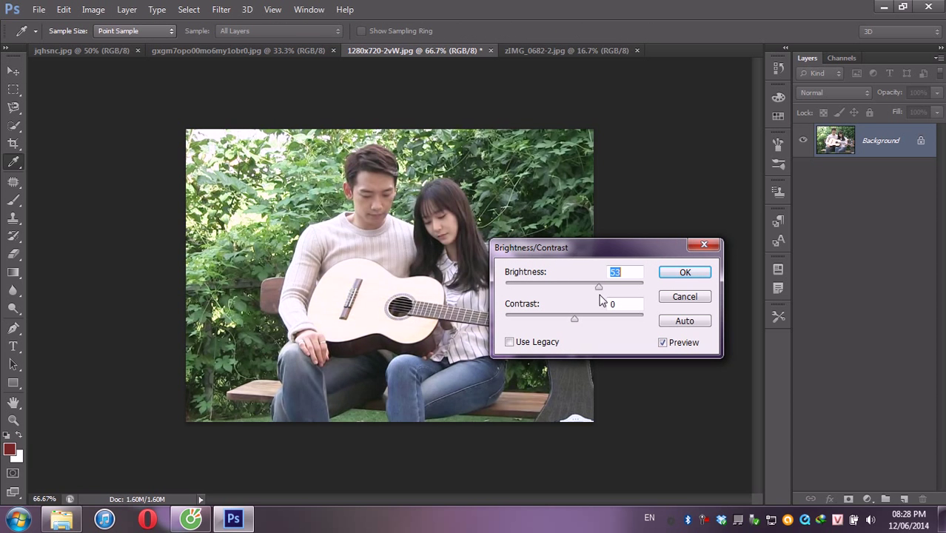
{"action": "left_click_drag", "start_coordinate": [577, 324], "coordinate": [638, 326]}
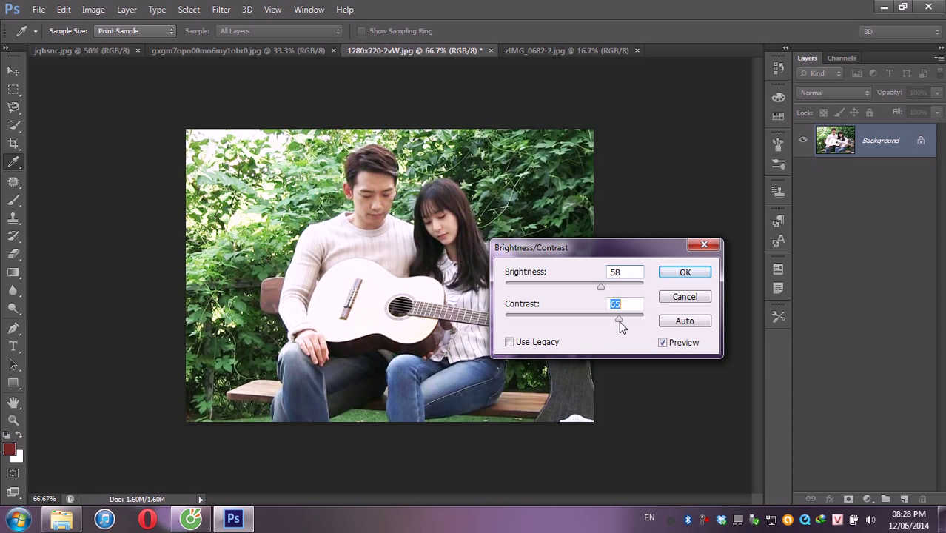
{"action": "left_click", "coordinate": [685, 272]}
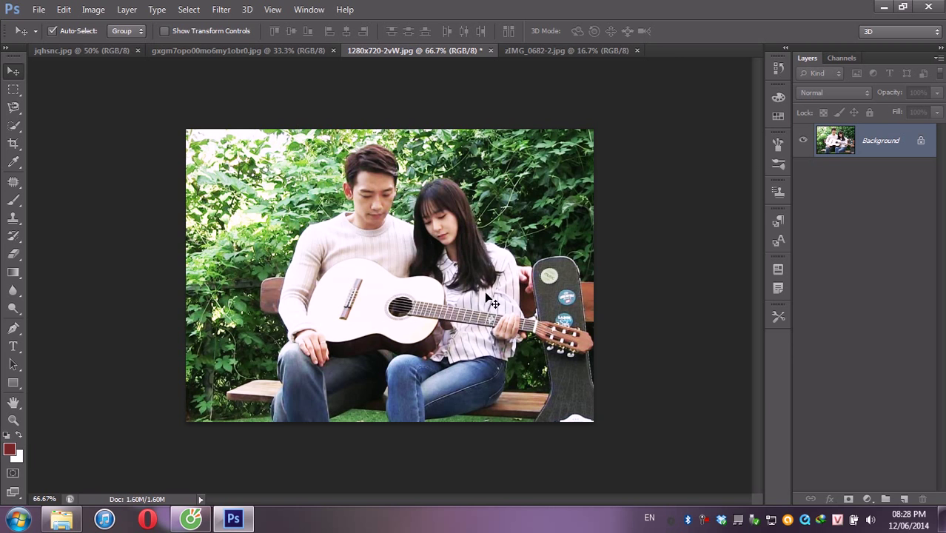
- Add a new empty Layer 1 above the background and set the Brush to size 900
{"action": "key", "text": "ctrl+j"}
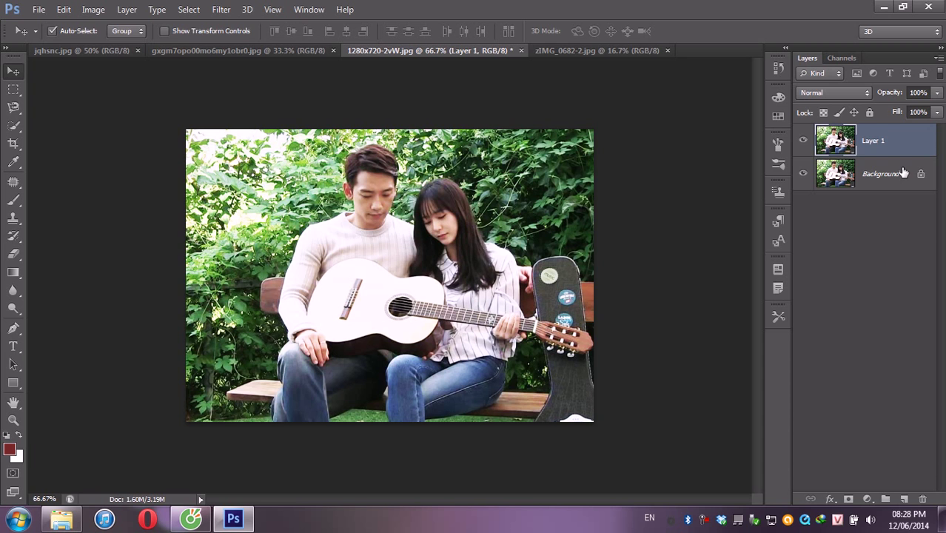
{"action": "key", "text": "ctrl+e"}
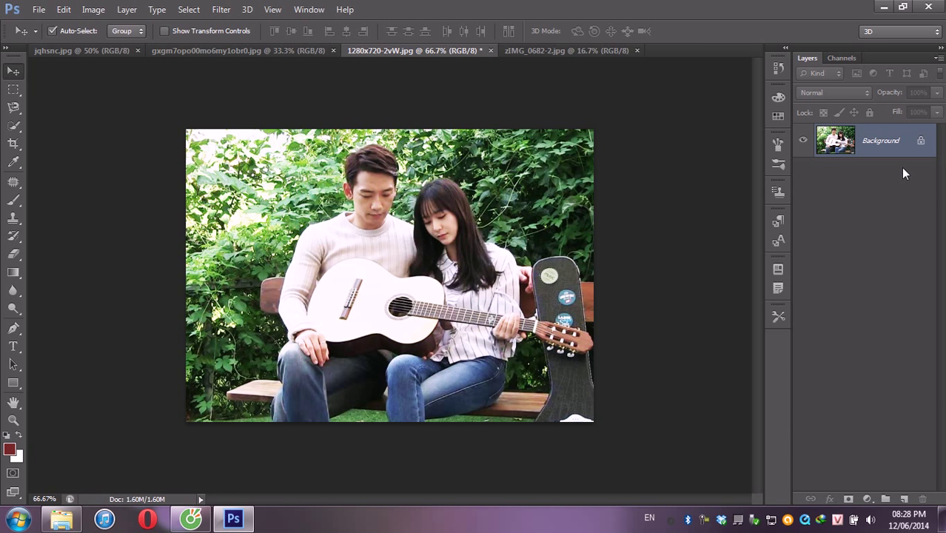
{"action": "left_click", "coordinate": [904, 499]}
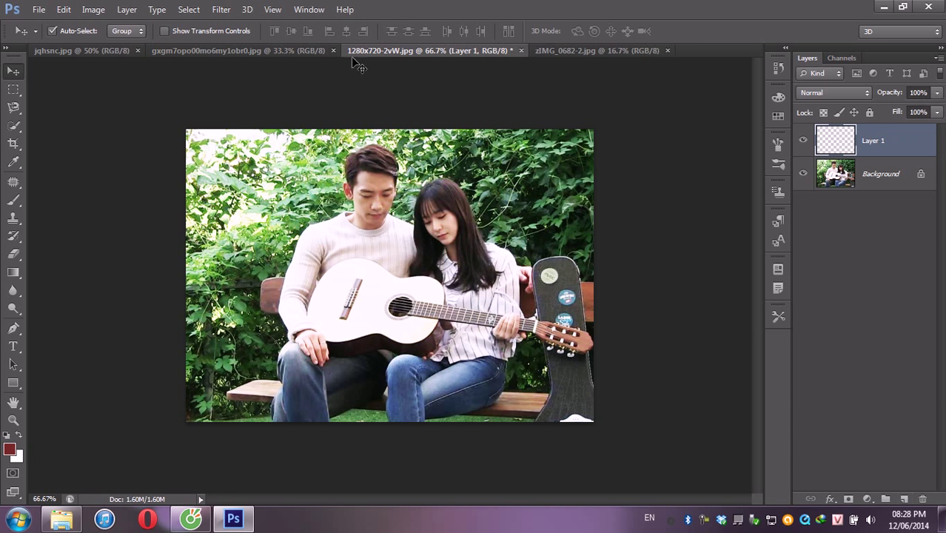
{"action": "left_click", "coordinate": [13, 200]}
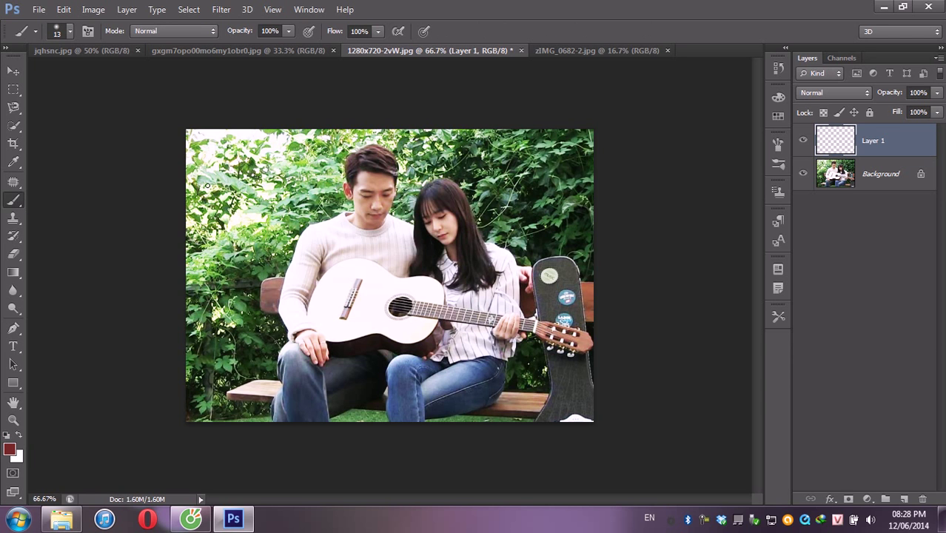
{"action": "key", "text": "bracketright"}
{"action": "key", "text": "bracketright"}
{"action": "key", "text": "bracketright"}
{"action": "key", "text": "bracketright"}
{"action": "key", "text": "bracketright"}
{"action": "key", "text": "bracketright"}
{"action": "key", "text": "bracketright"}
{"action": "key", "text": "bracketright"}
{"action": "key", "text": "bracketright"}
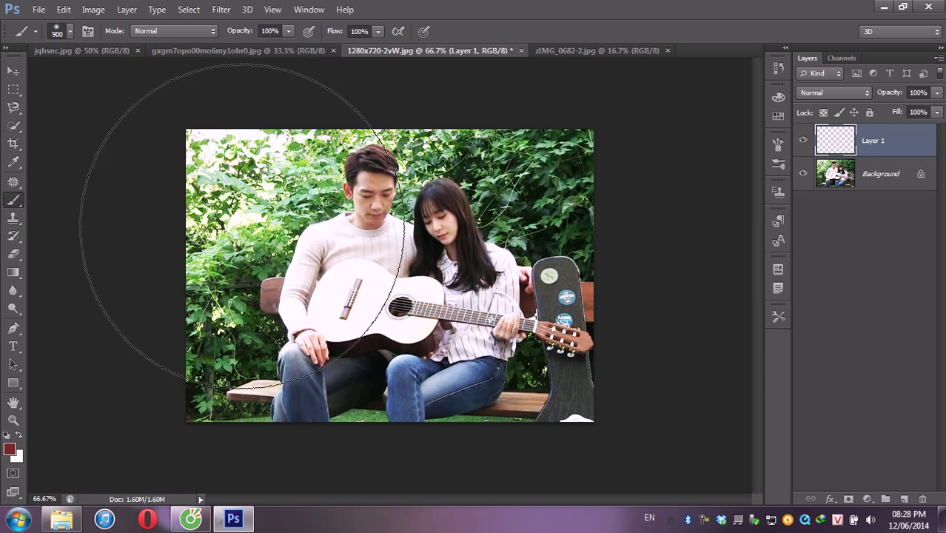
- Paint a soft yellow wash over the photo's upper-left and left side
{"action": "left_click", "coordinate": [9, 449]}
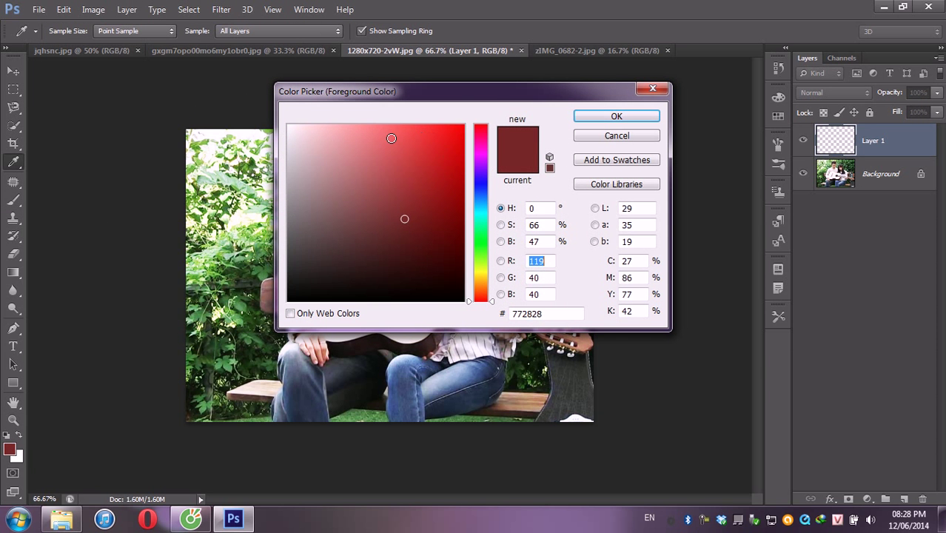
{"action": "left_click", "coordinate": [482, 276]}
{"action": "left_click", "coordinate": [434, 154]}
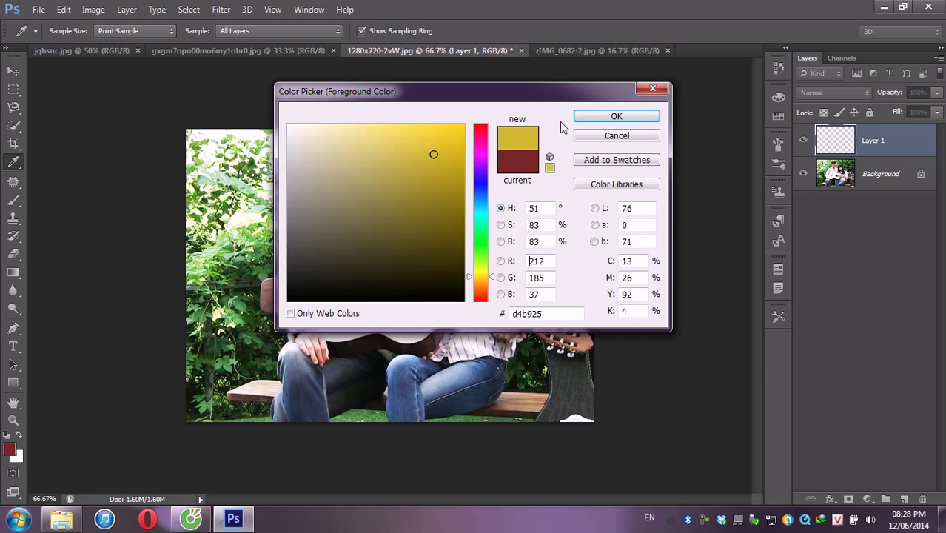
{"action": "left_click", "coordinate": [617, 116]}
{"action": "left_click", "coordinate": [260, 211]}
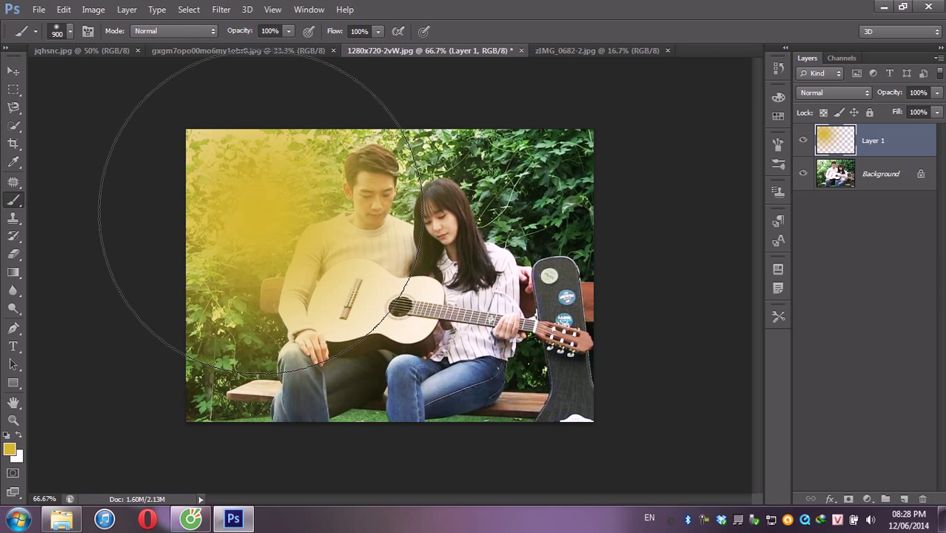
{"action": "left_click", "coordinate": [163, 211]}
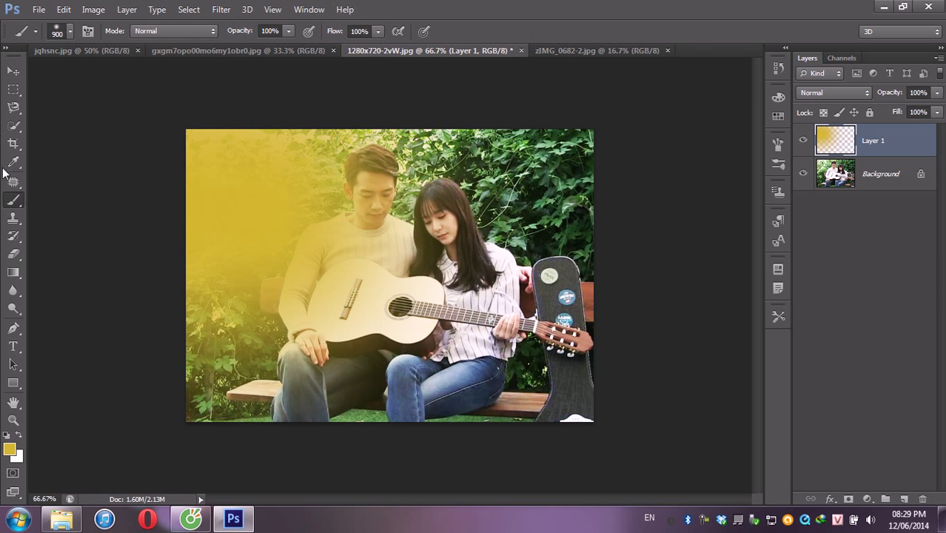
- Paint a green wash across the photo's lower middle and right
{"action": "left_click", "coordinate": [10, 450]}
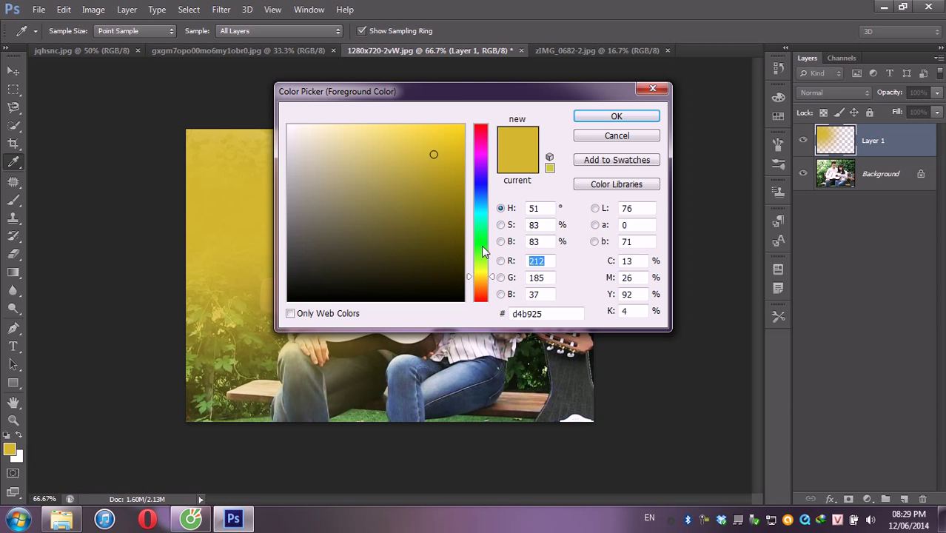
{"action": "left_click", "coordinate": [482, 245]}
{"action": "left_click", "coordinate": [613, 117]}
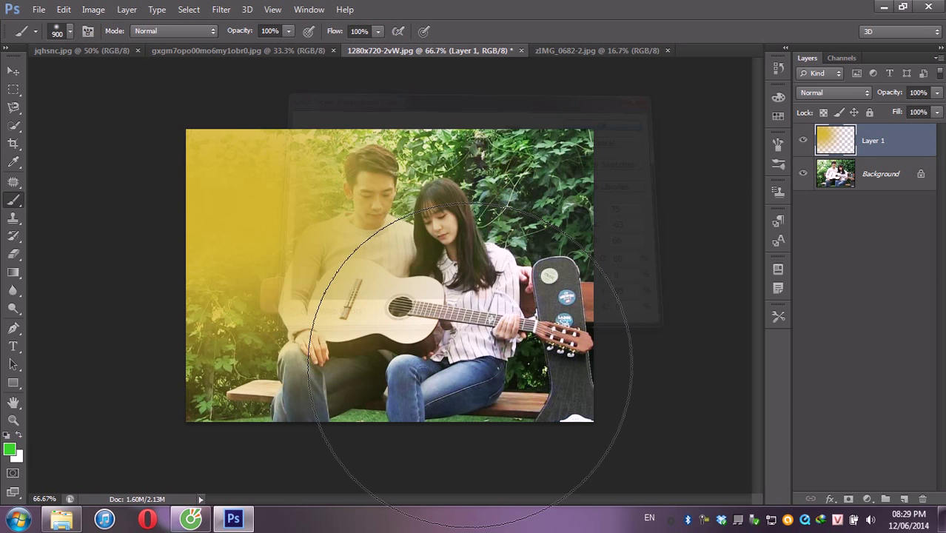
{"action": "left_click", "coordinate": [518, 393]}
{"action": "left_click_drag", "start_coordinate": [296, 390], "coordinate": [434, 411]}
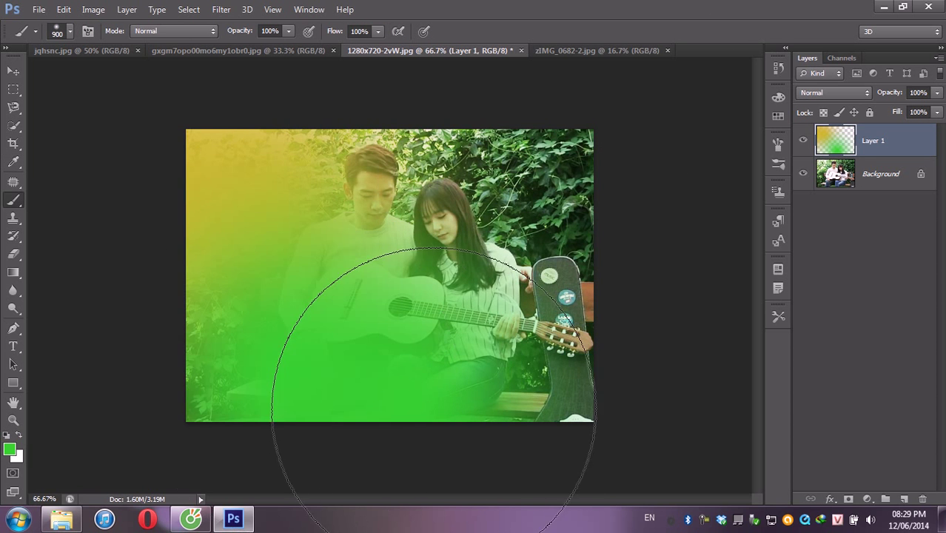
- Paint a vivid magenta wash over the photo's upper-right
{"action": "left_click", "coordinate": [10, 447]}
{"action": "left_click", "coordinate": [476, 150]}
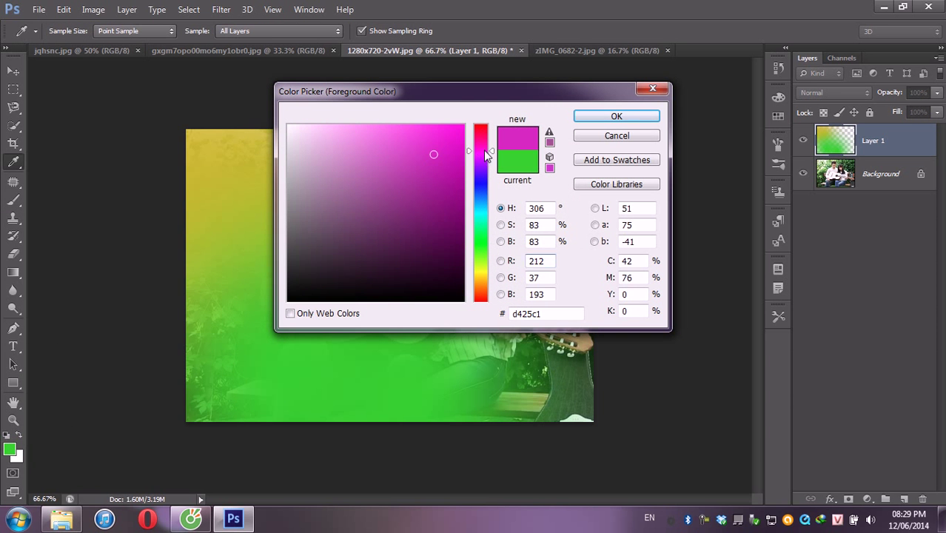
{"action": "left_click_drag", "start_coordinate": [452, 152], "coordinate": [457, 131]}
{"action": "left_click", "coordinate": [617, 117]}
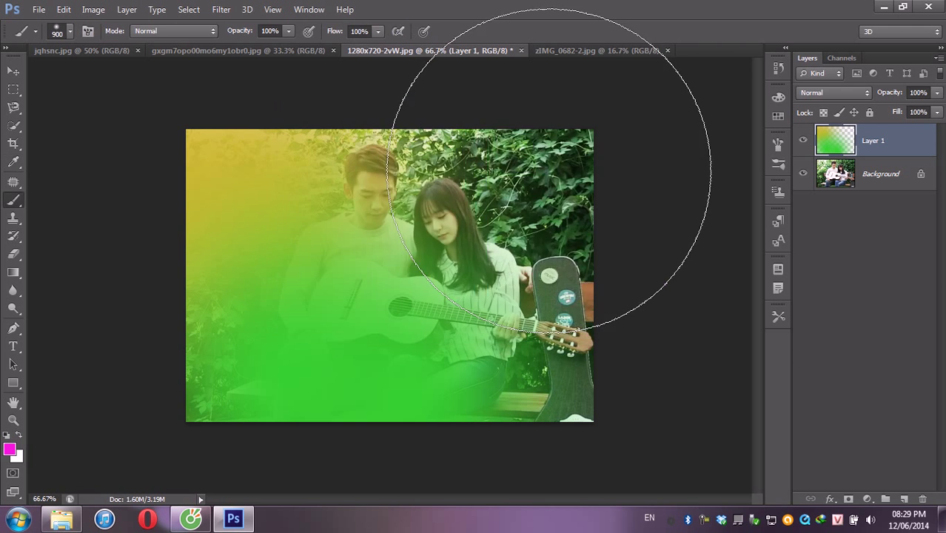
{"action": "left_click_drag", "start_coordinate": [585, 158], "coordinate": [548, 172]}
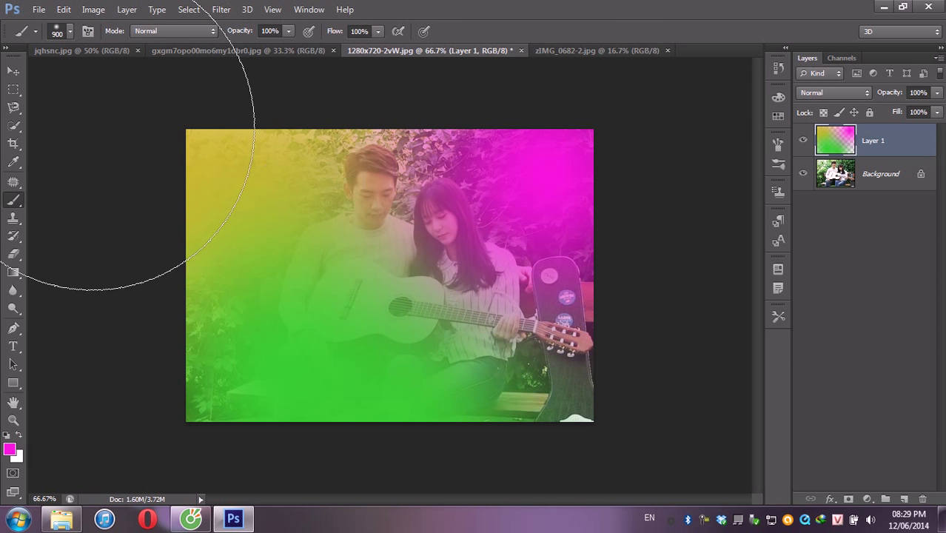
{"action": "left_click", "coordinate": [12, 72]}
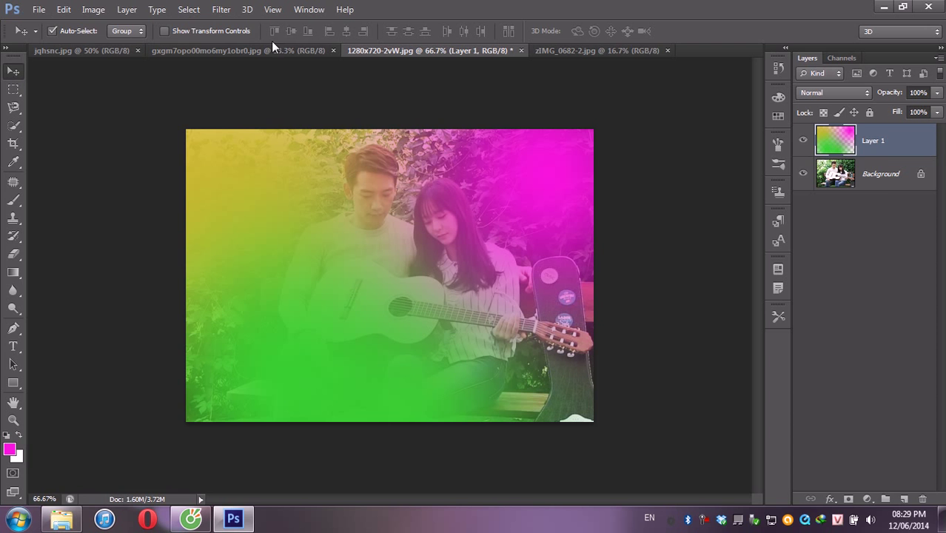
- Try the Dissolve blend mode on Layer 1
{"action": "left_click", "coordinate": [828, 101]}
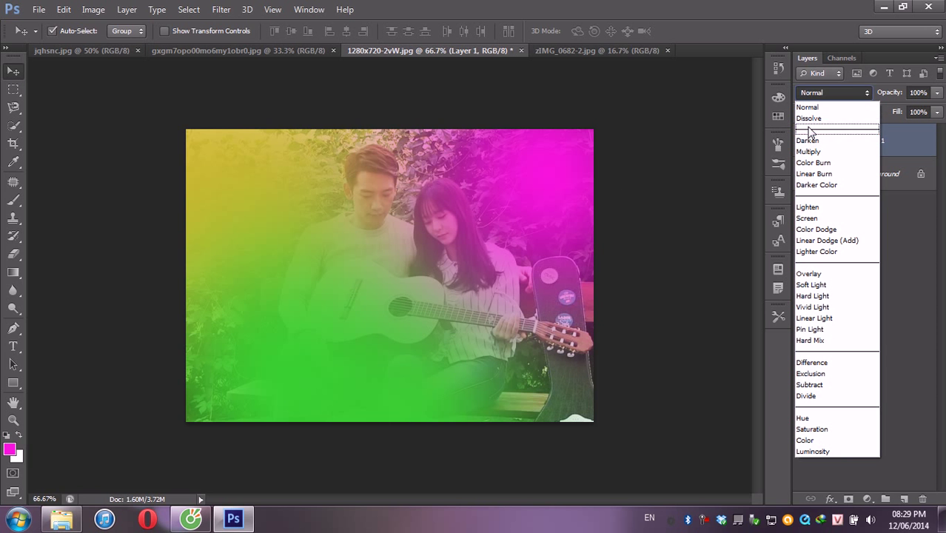
{"action": "left_click", "coordinate": [815, 120]}
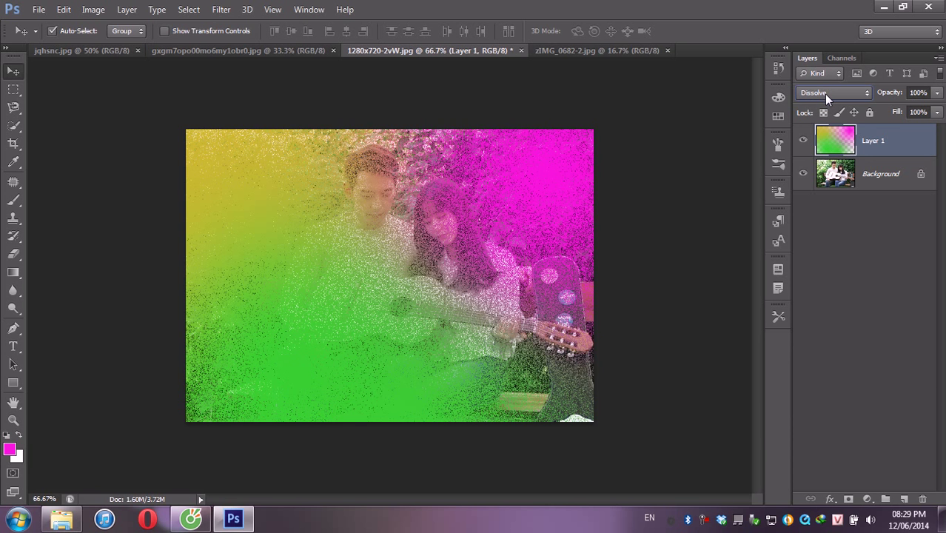
{"action": "scroll", "coordinate": [824, 94], "scroll_direction": "down", "scroll_amount": 1}
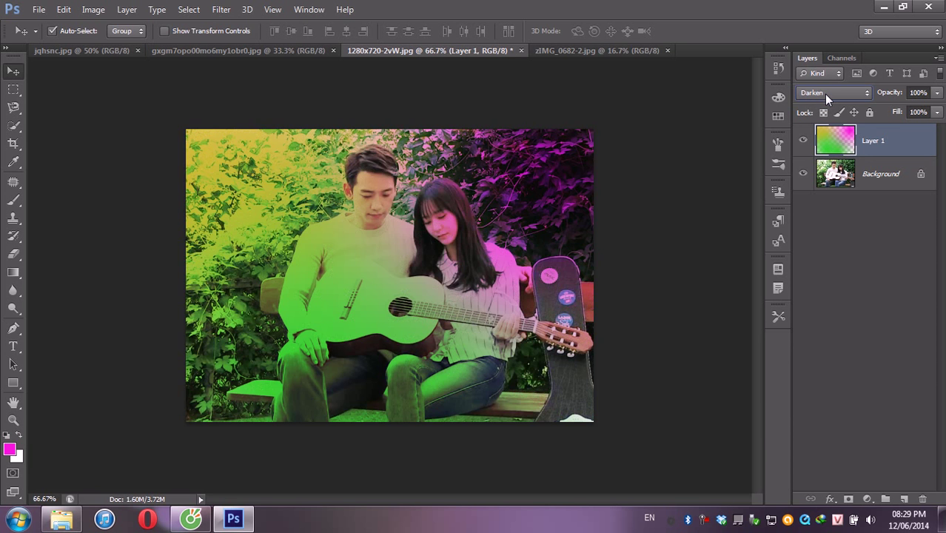
{"action": "scroll", "coordinate": [824, 94], "scroll_direction": "down", "scroll_amount": 1}
{"action": "scroll", "coordinate": [824, 94], "scroll_direction": "down", "scroll_amount": 2}
{"action": "scroll", "coordinate": [824, 94], "scroll_direction": "up", "scroll_amount": 1}
{"action": "scroll", "coordinate": [824, 94], "scroll_direction": "down", "scroll_amount": 2}
{"action": "scroll", "coordinate": [824, 94], "scroll_direction": "up", "scroll_amount": 2}
{"action": "scroll", "coordinate": [824, 94], "scroll_direction": "down", "scroll_amount": 2}
{"action": "scroll", "coordinate": [824, 94], "scroll_direction": "down", "scroll_amount": 1}
{"action": "scroll", "coordinate": [826, 95], "scroll_direction": "up", "scroll_amount": 1}
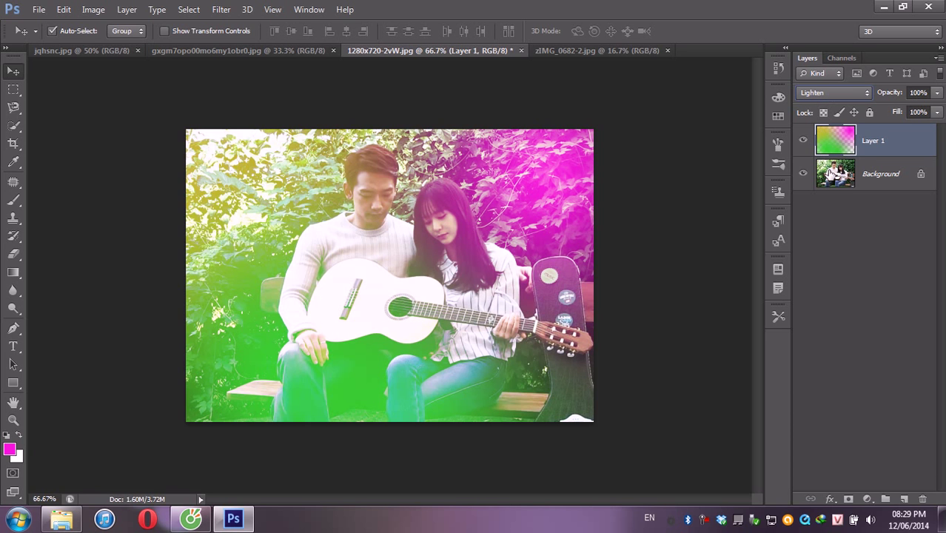
- Cycle Layer 1 from Multiply through Screen, Vivid Light, Difference, Hard Mix and Linear Burn
{"action": "left_click", "coordinate": [830, 93]}
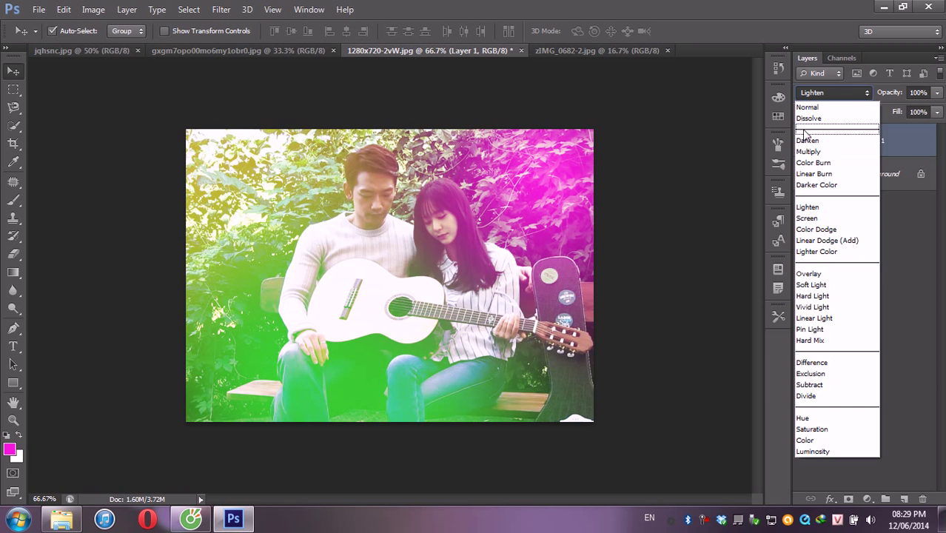
{"action": "left_click", "coordinate": [820, 151]}
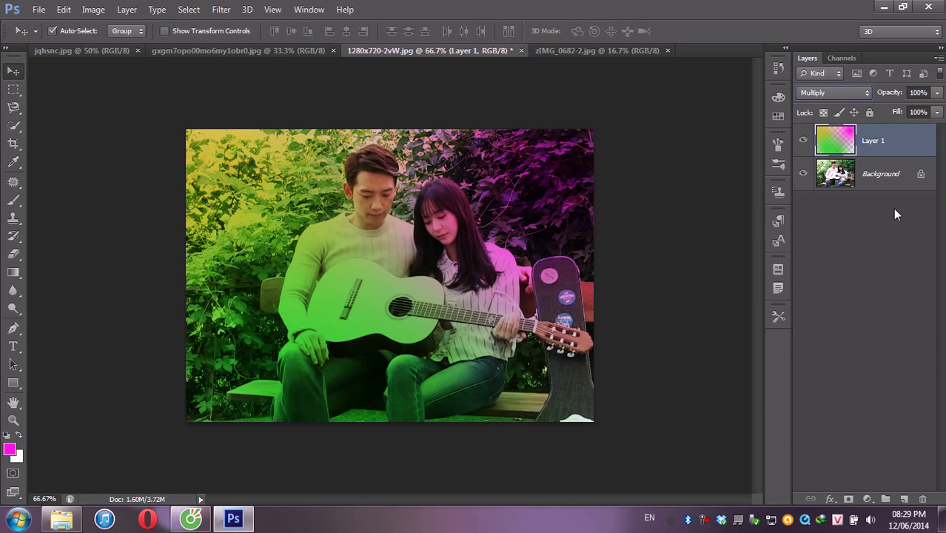
{"action": "key", "text": "Down"}
{"action": "key", "text": "Down"}
{"action": "key", "text": "Down"}
{"action": "key", "text": "Down"}
{"action": "key", "text": "Down"}
{"action": "key", "text": "Down"}
{"action": "key", "text": "Down"}
{"action": "key", "text": "Down"}
{"action": "key", "text": "Down"}
{"action": "key", "text": "Down"}
{"action": "key", "text": "Down"}
{"action": "key", "text": "Down"}
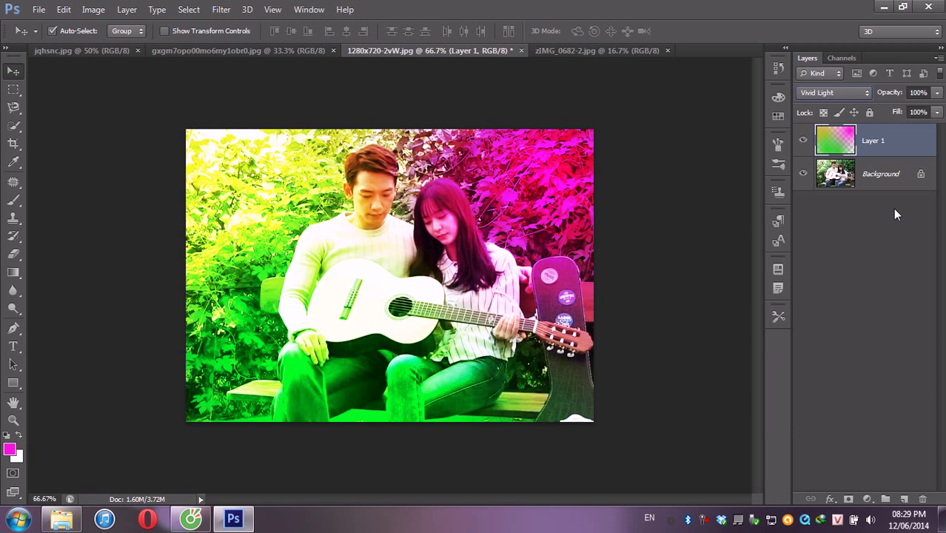
{"action": "key", "text": "Down"}
{"action": "key", "text": "Down"}
{"action": "key", "text": "Down"}
{"action": "key", "text": "Down"}
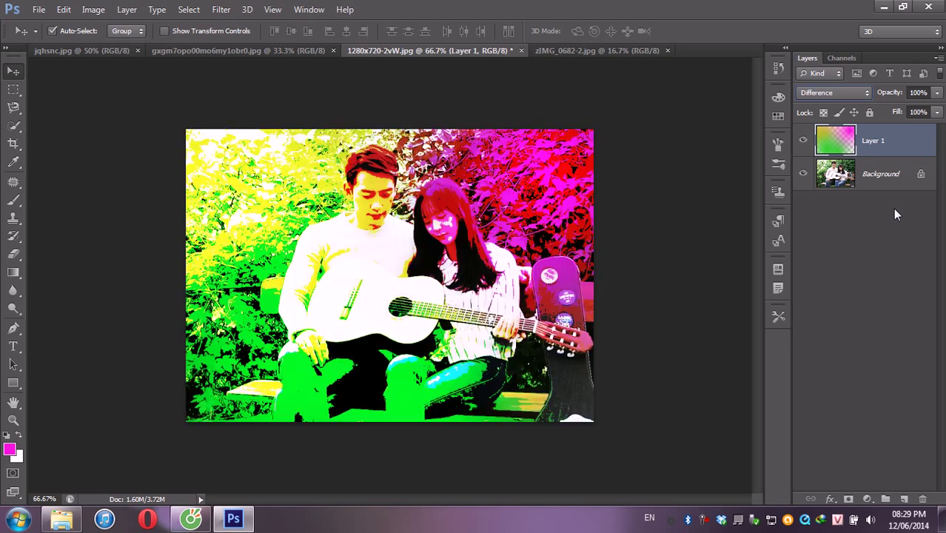
{"action": "key", "text": "Down"}
{"action": "key", "text": "Down"}
{"action": "key", "text": "Down"}
{"action": "key", "text": "Down"}
{"action": "key", "text": "Down"}
{"action": "key", "text": "Up"}
{"action": "key", "text": "Up"}
{"action": "key", "text": "Up"}
{"action": "key", "text": "Up"}
{"action": "key", "text": "Up"}
{"action": "key", "text": "Up"}
{"action": "key", "text": "Up"}
{"action": "key", "text": "Up"}
{"action": "key", "text": "Up"}
{"action": "key", "text": "Up"}
{"action": "key", "text": "Down"}
{"action": "key", "text": "Up"}
{"action": "key", "text": "Up"}
{"action": "key", "text": "Up"}
{"action": "key", "text": "Up"}
{"action": "key", "text": "Up"}
{"action": "key", "text": "Up"}
{"action": "key", "text": "Up"}
{"action": "key", "text": "Up"}
{"action": "key", "text": "Up"}
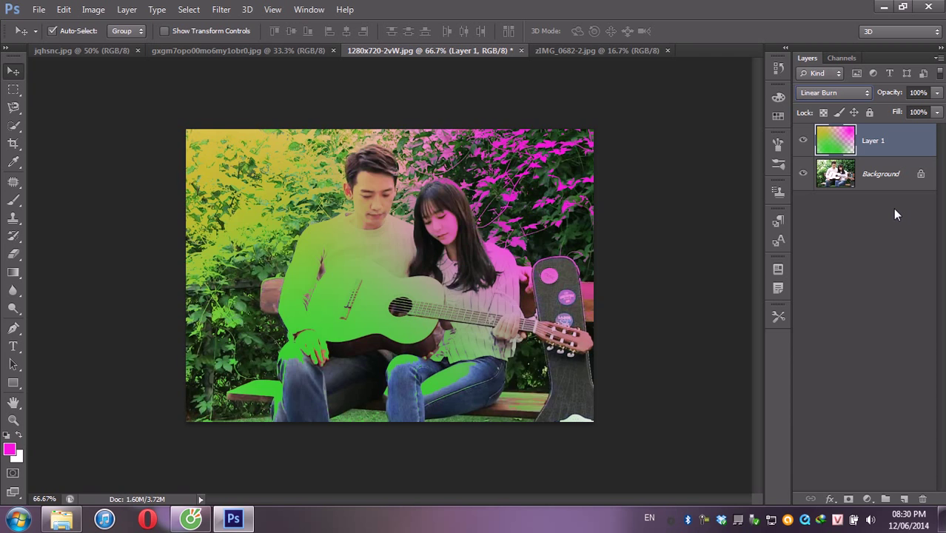
{"action": "key", "text": "Up"}
{"action": "key", "text": "Up"}
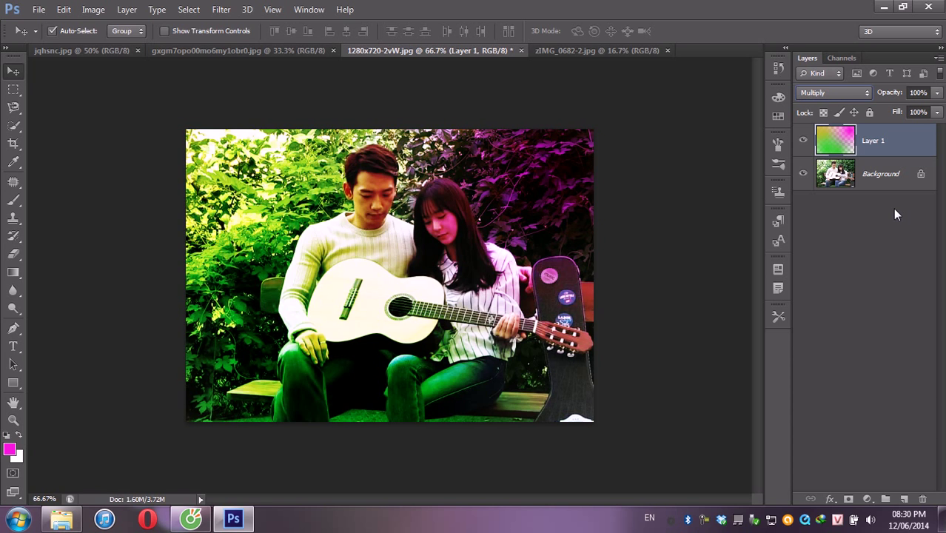
{"action": "key", "text": "Up"}
{"action": "key", "text": "Up"}
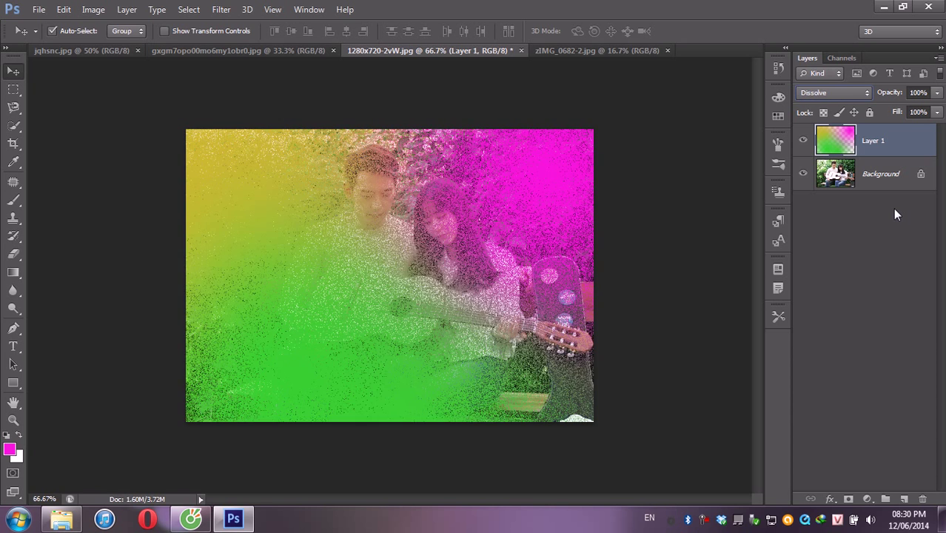
- Settle Layer 1's blend mode on Screen after previewing Color Dodge
{"action": "key", "text": "Down"}
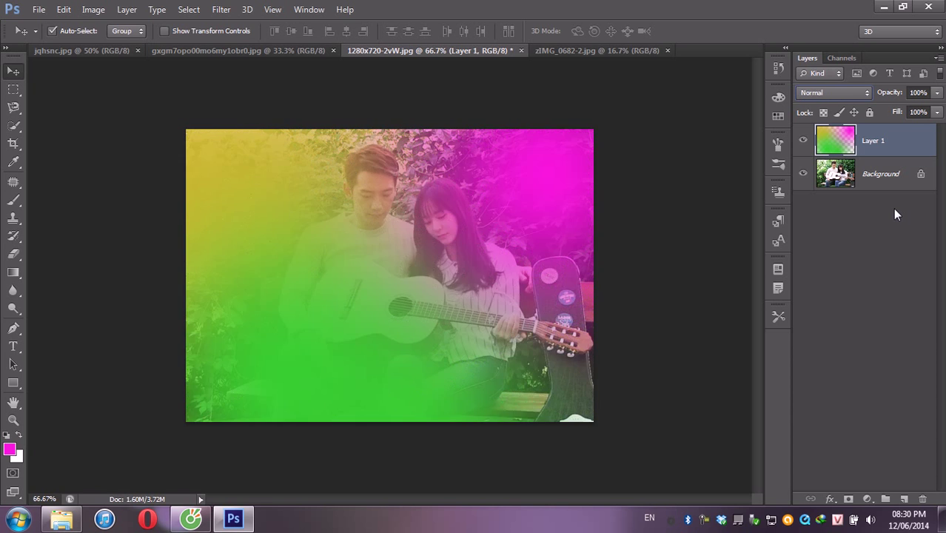
{"action": "key", "text": "Down"}
{"action": "key", "text": "Down"}
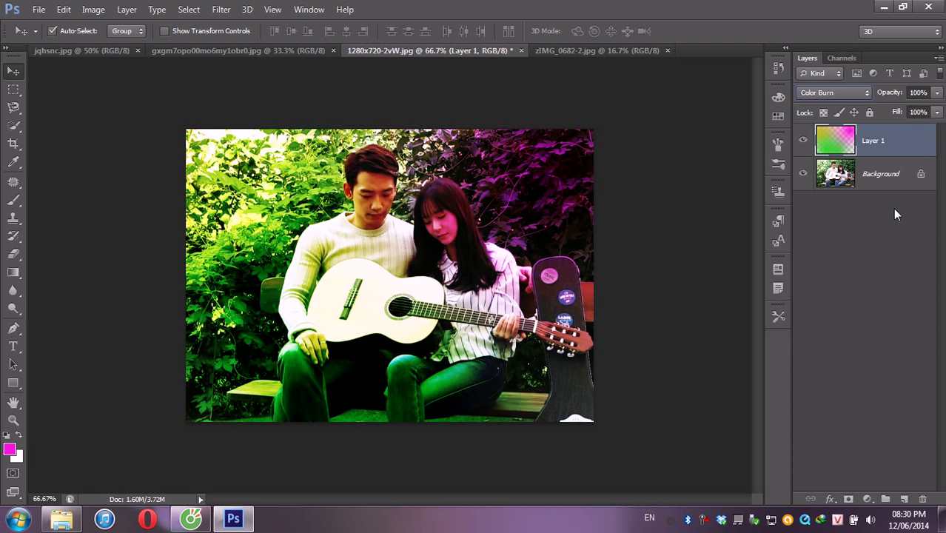
{"action": "key", "text": "Down"}
{"action": "key", "text": "Down"}
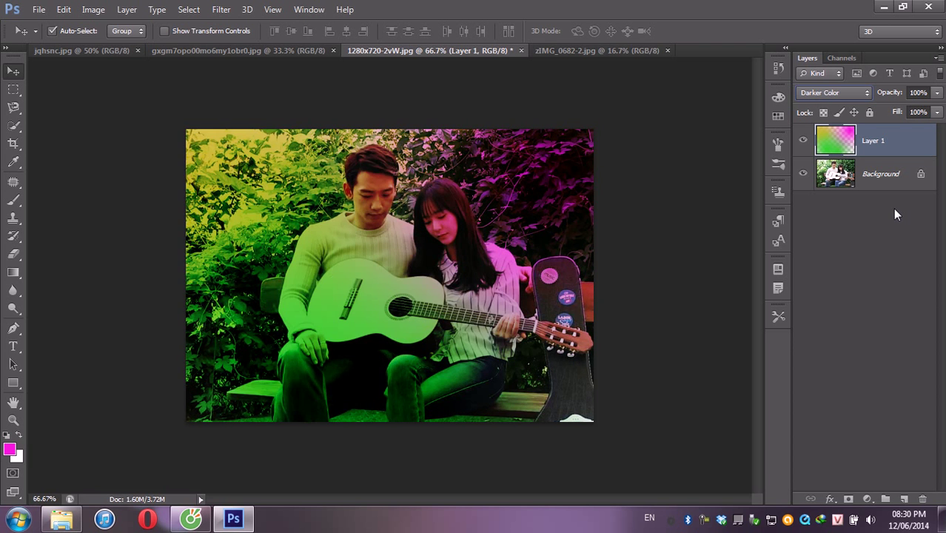
{"action": "key", "text": "Down"}
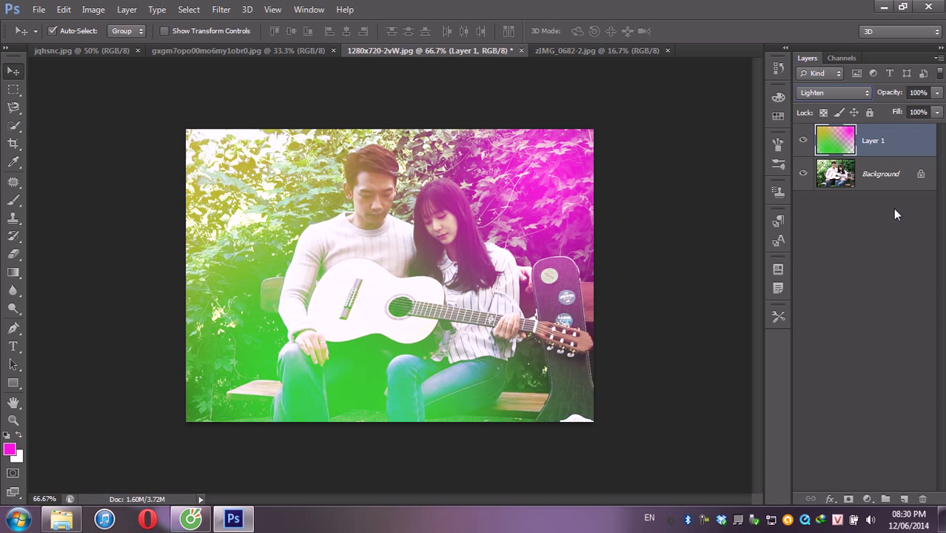
{"action": "key", "text": "Down"}
{"action": "key", "text": "Down"}
{"action": "key", "text": "Up"}
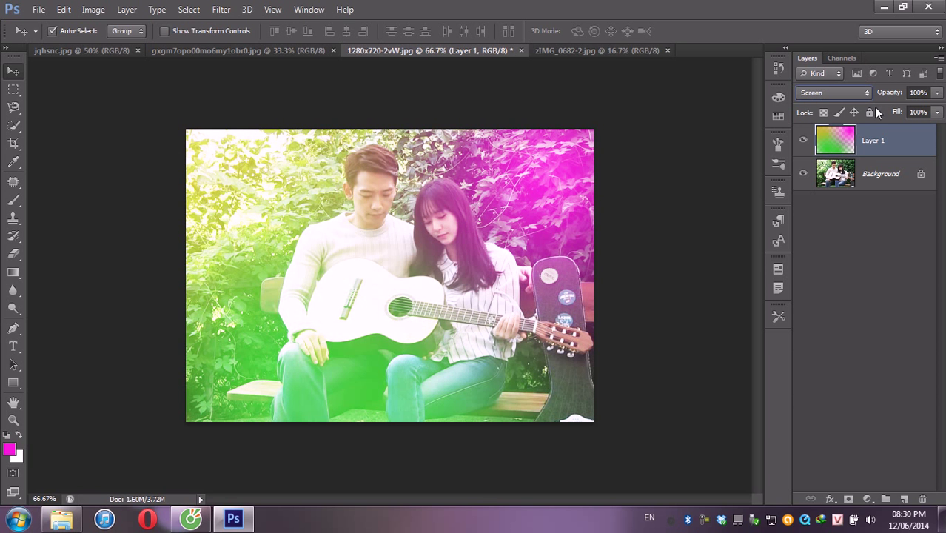
- Lower Layer 1 to 68% opacity and merge it into the photo
{"action": "left_click", "coordinate": [937, 93]}
{"action": "left_click_drag", "start_coordinate": [905, 110], "coordinate": [915, 111]}
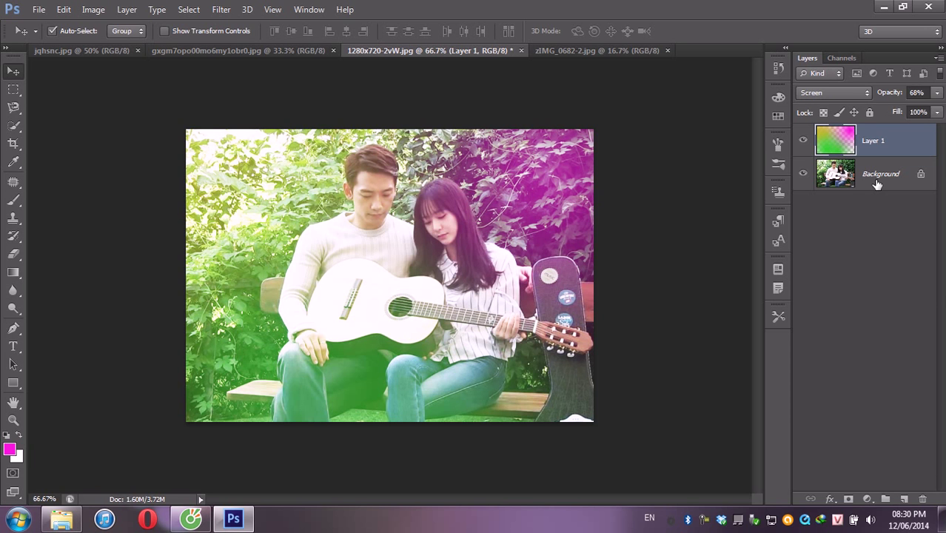
{"action": "key", "text": "ctrl+e"}
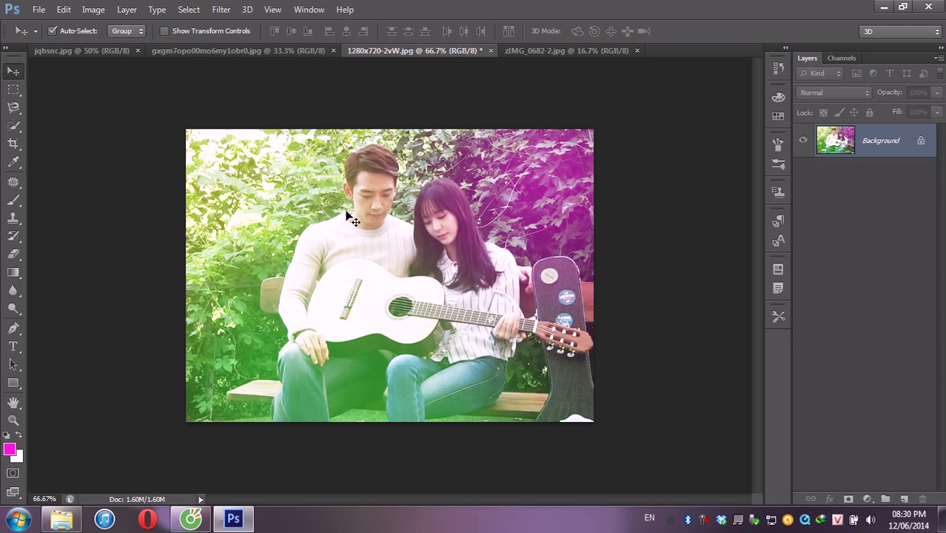
- Trial a contrast boost, undo it along with the merge, and select the whole canvas
{"action": "left_click", "coordinate": [95, 10]}
{"action": "mouse_move", "coordinate": [111, 46]}
{"action": "left_click", "coordinate": [273, 45]}
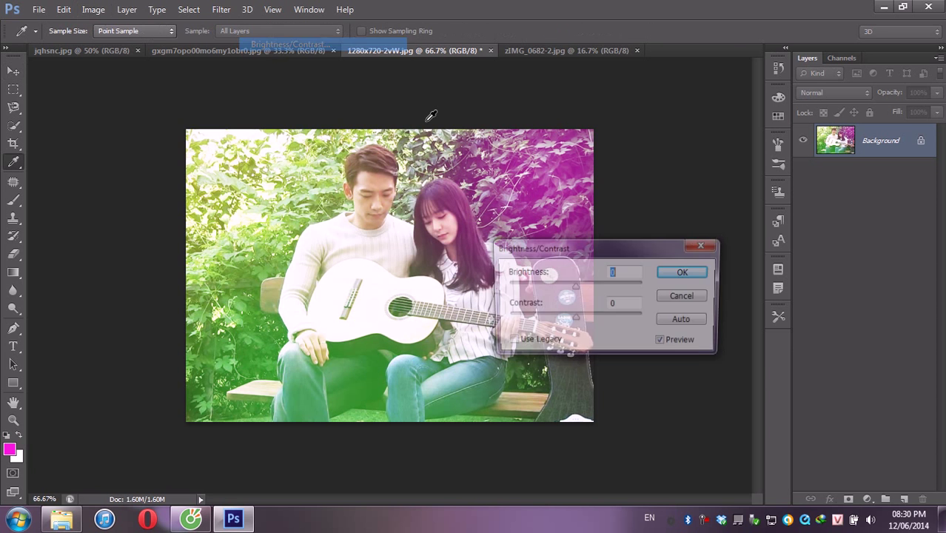
{"action": "left_click_drag", "start_coordinate": [563, 318], "coordinate": [628, 325]}
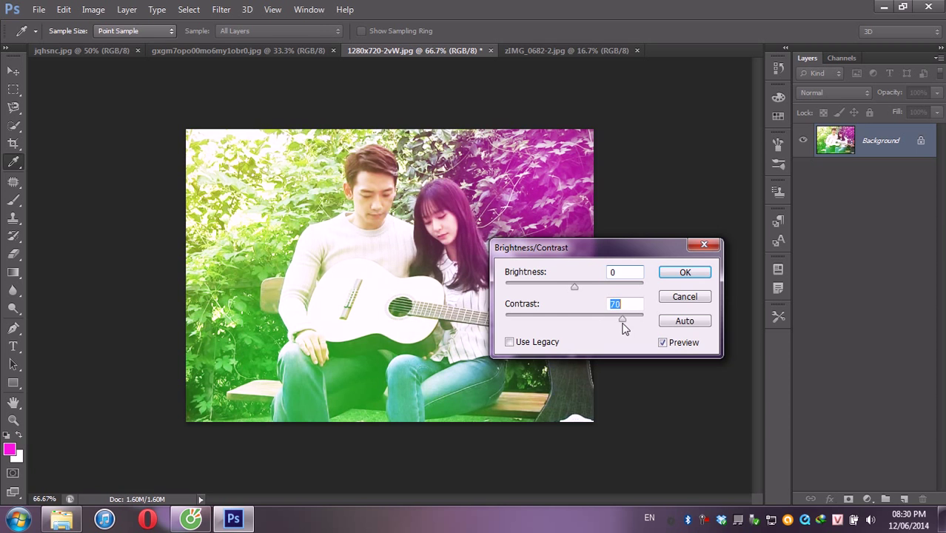
{"action": "left_click", "coordinate": [685, 272]}
{"action": "key", "text": "v"}
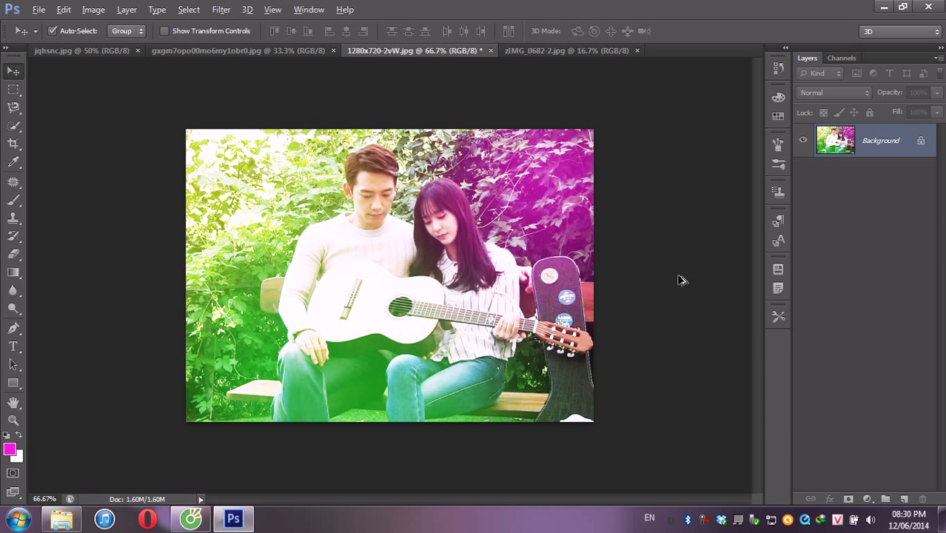
{"action": "key", "text": "ctrl+alt+z"}
{"action": "key", "text": "ctrl+alt+z"}
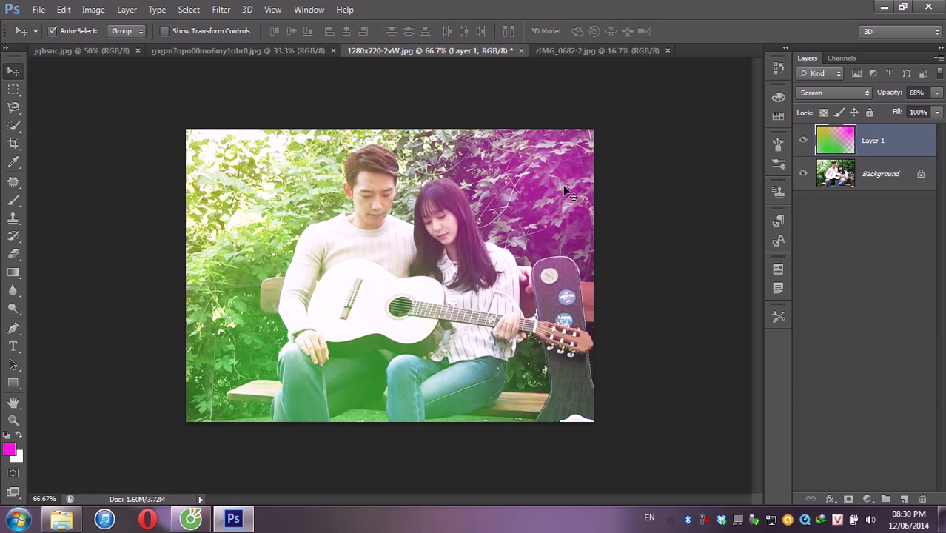
{"action": "key", "text": "ctrl+a"}
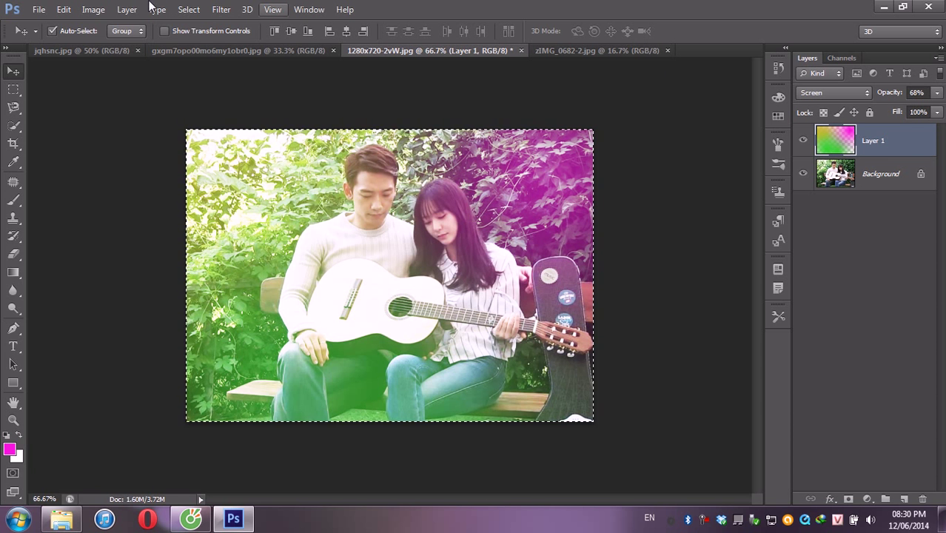
- Paste the color wash into the man-and-dog photo and scale it to cover the canvas
{"action": "left_click", "coordinate": [168, 51]}
{"action": "key", "text": "ctrl+v"}
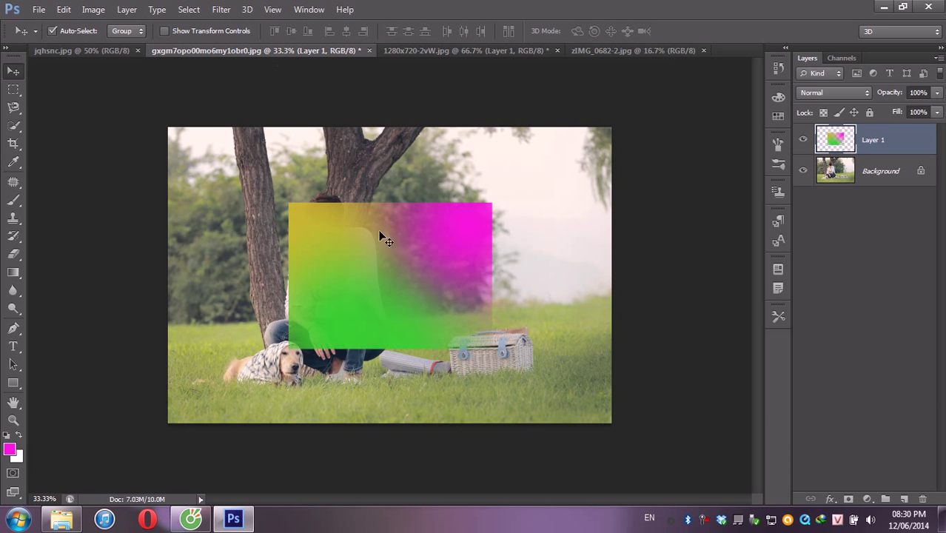
{"action": "key", "text": "ctrl+t"}
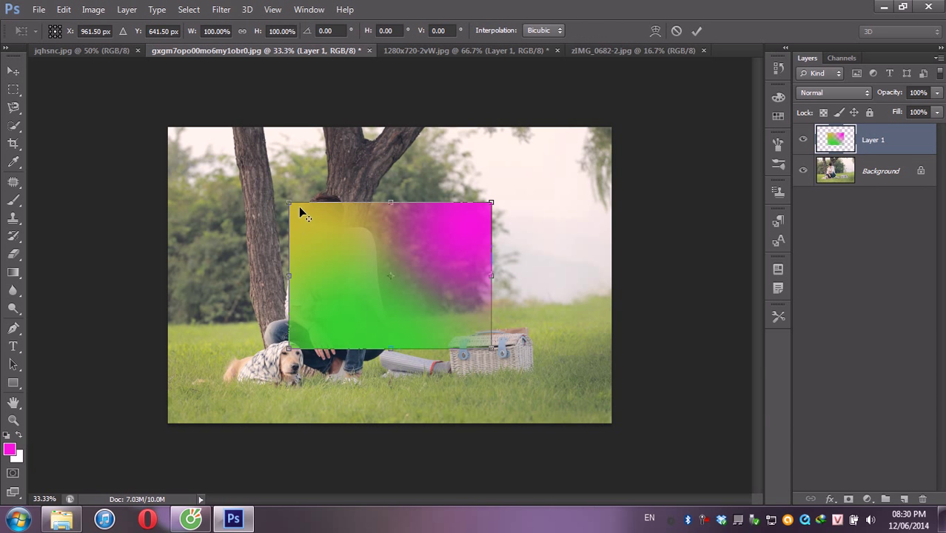
{"action": "left_click_drag", "start_coordinate": [287, 202], "coordinate": [126, 103]}
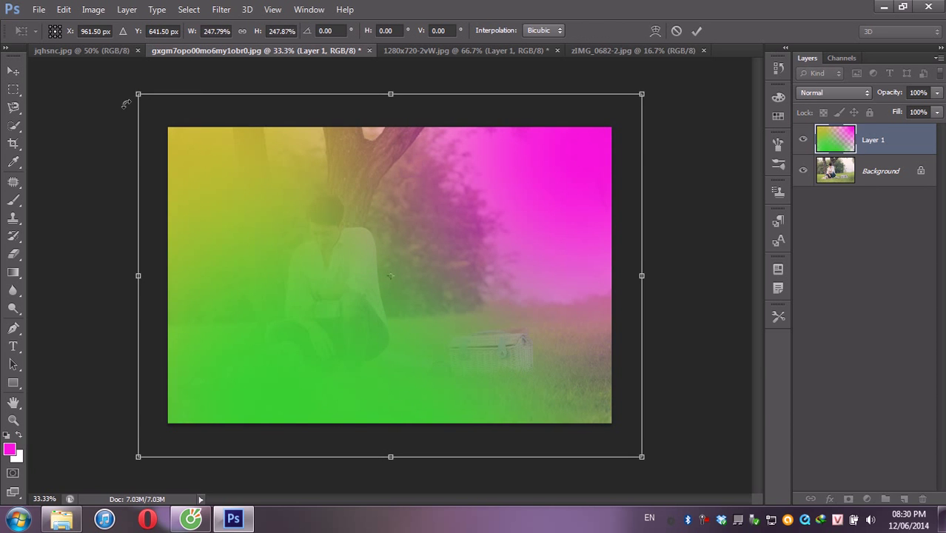
{"action": "key", "text": "Return"}
- Set the pasted color-wash layer's blend mode to Lighten
{"action": "left_click", "coordinate": [829, 93]}
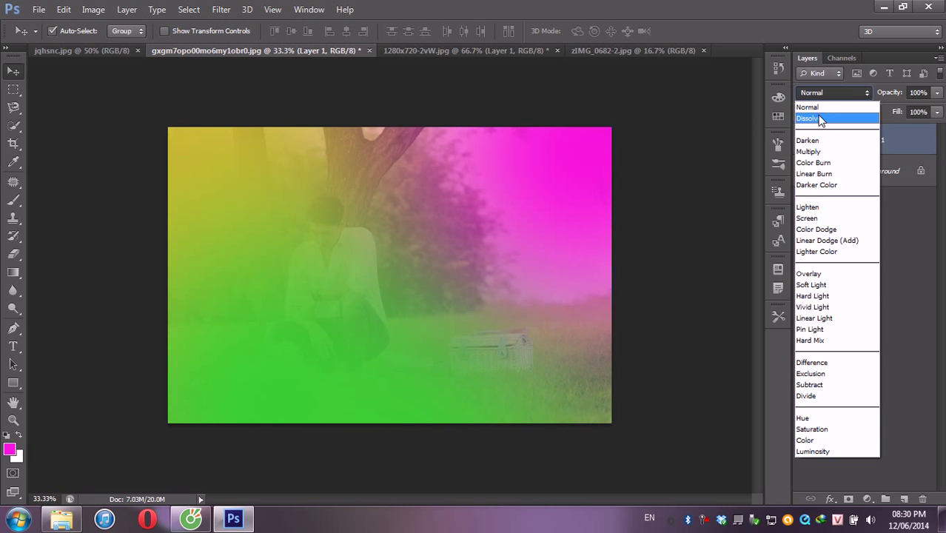
{"action": "left_click", "coordinate": [814, 208]}
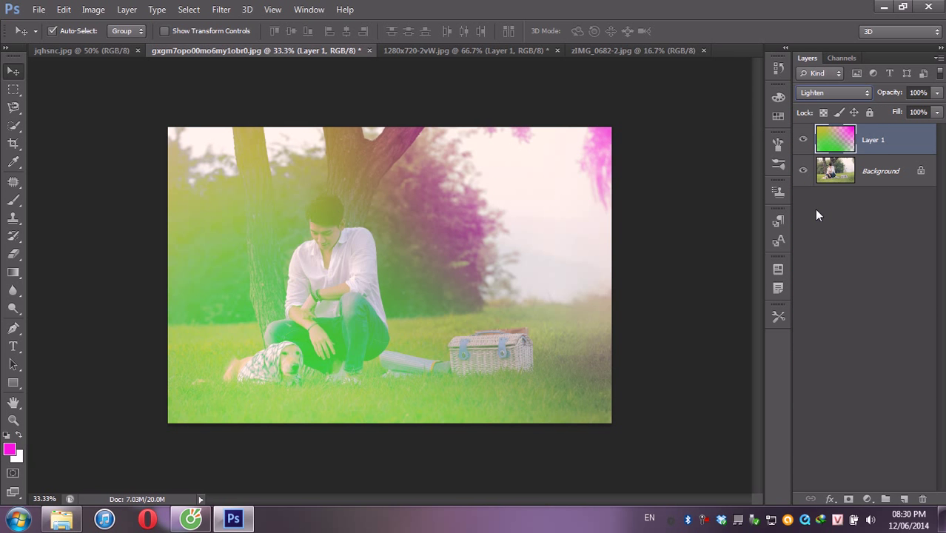
{"action": "key", "text": "shift+plus"}
{"action": "key", "text": "shift+minus"}
{"action": "key", "text": "shift+minus"}
- Erase the tint with an 800 px eraser around the man's head, the dog and the central trees
{"action": "left_click", "coordinate": [14, 256]}
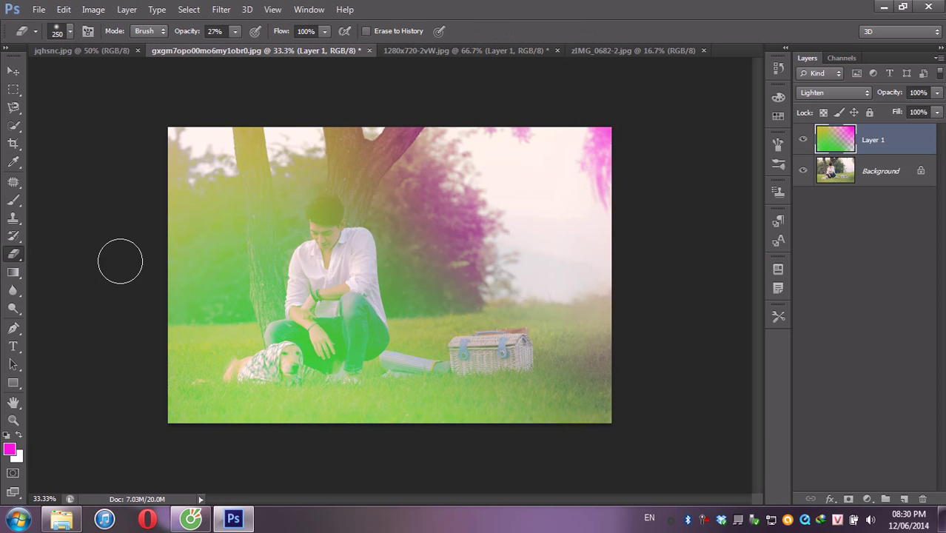
{"action": "key", "text": "bracketright"}
{"action": "key", "text": "bracketright"}
{"action": "key", "text": "bracketright"}
{"action": "mouse_move", "coordinate": [327, 253]}
{"action": "left_mouse_down"}
{"action": "mouse_move", "coordinate": [289, 200]}
{"action": "mouse_move", "coordinate": [244, 200]}
{"action": "left_mouse_up"}
{"action": "left_click_drag", "start_coordinate": [268, 337], "coordinate": [341, 342]}
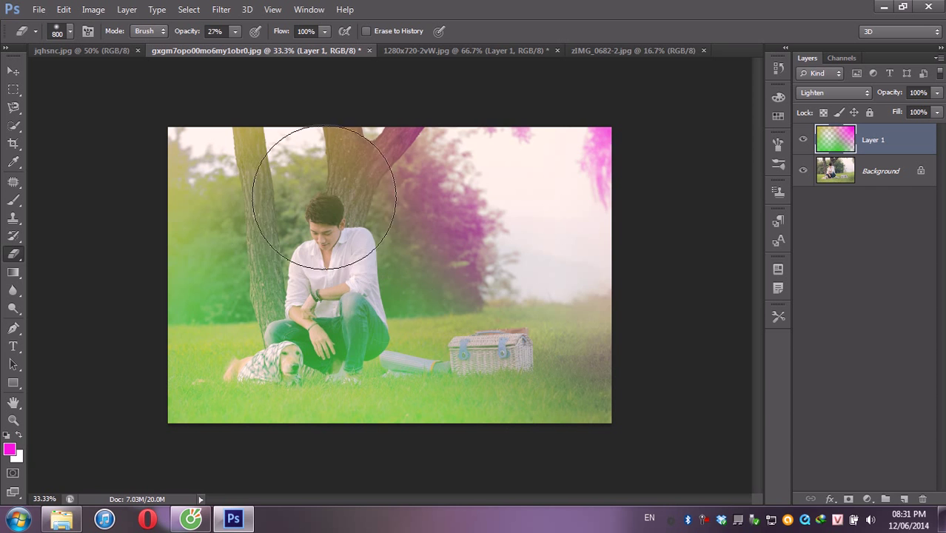
{"action": "left_click_drag", "start_coordinate": [460, 249], "coordinate": [436, 237]}
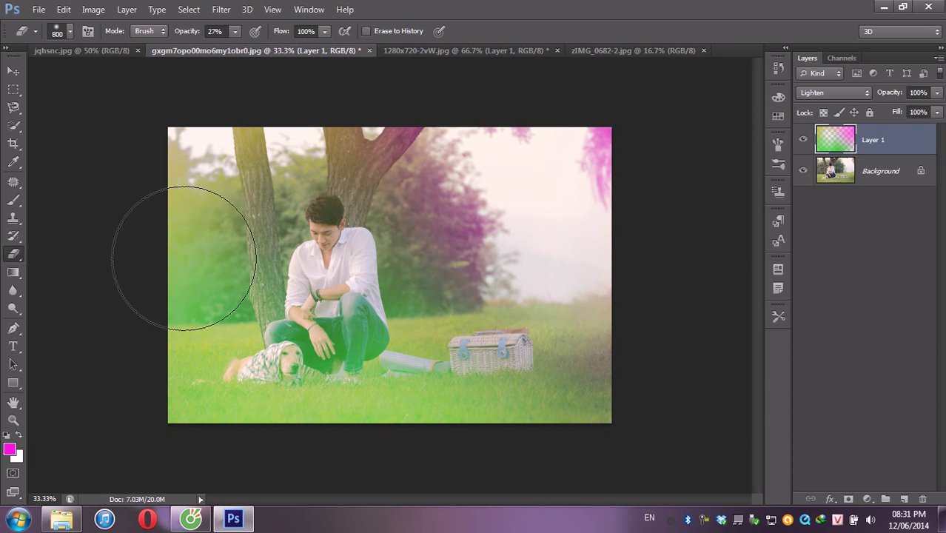
- Set the tint layer to 75% opacity and merge it into the Background
{"action": "left_click", "coordinate": [938, 94]}
{"action": "left_click_drag", "start_coordinate": [904, 110], "coordinate": [920, 111]}
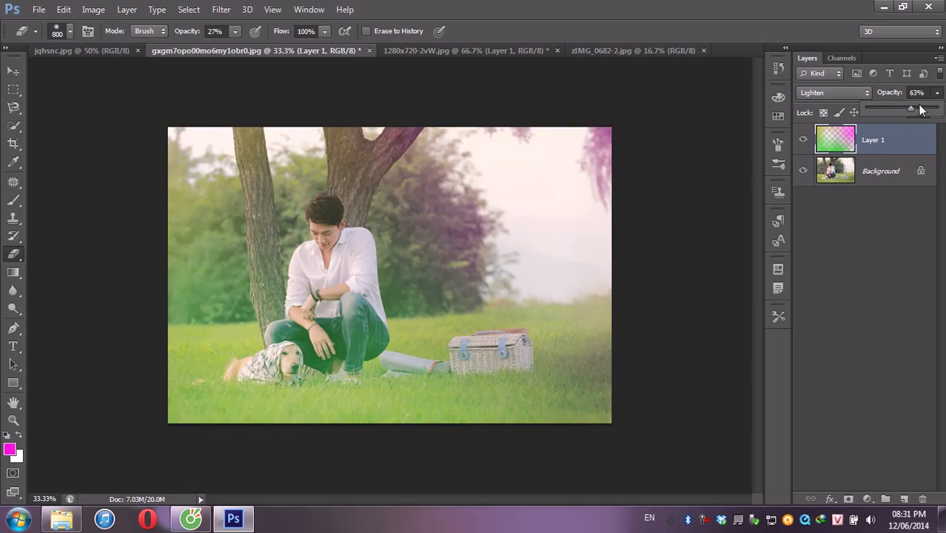
{"action": "left_click", "coordinate": [880, 178], "text": "shift"}
{"action": "key", "text": "ctrl+e"}
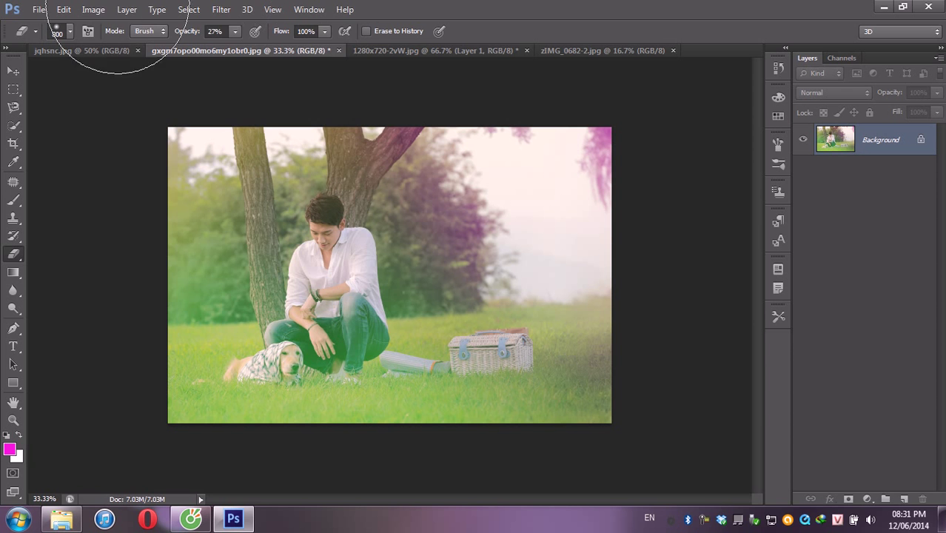
- Apply Brightness/Contrast of 24 and 63 to the tinted man-and-dog photo
{"action": "left_click", "coordinate": [93, 9]}
{"action": "mouse_move", "coordinate": [114, 45]}
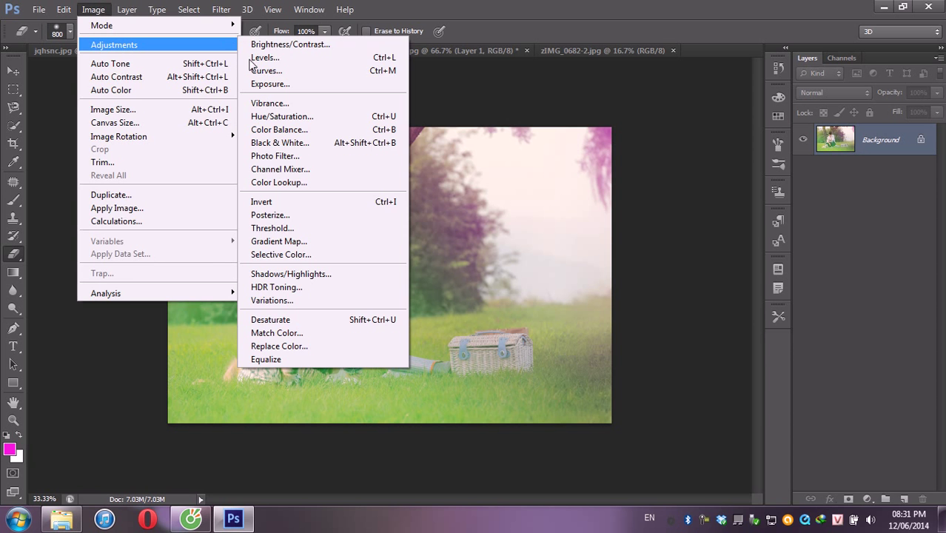
{"action": "left_click", "coordinate": [274, 44]}
{"action": "mouse_move", "coordinate": [580, 289]}
{"action": "left_mouse_down"}
{"action": "mouse_move", "coordinate": [607, 325]}
{"action": "mouse_move", "coordinate": [619, 323]}
{"action": "left_mouse_up"}
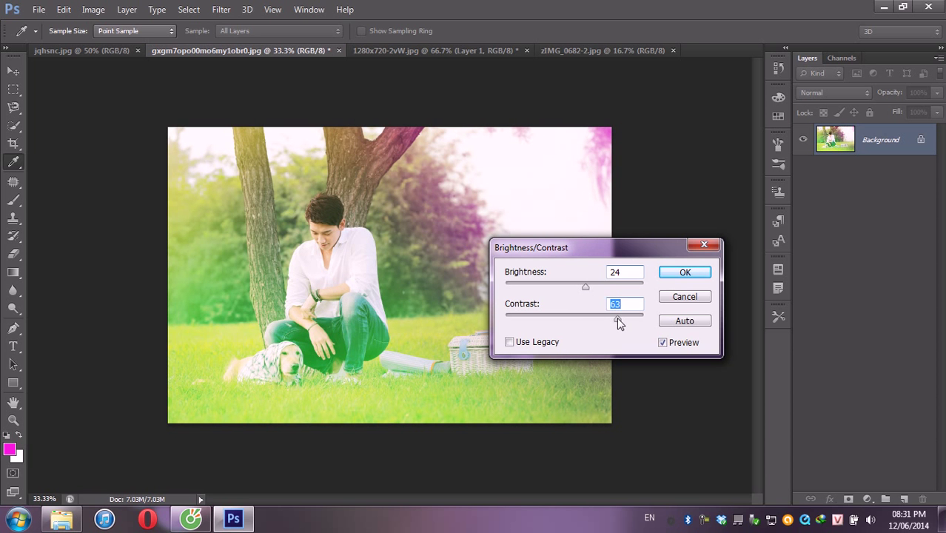
{"action": "left_click", "coordinate": [666, 272]}
{"action": "key", "text": "e"}
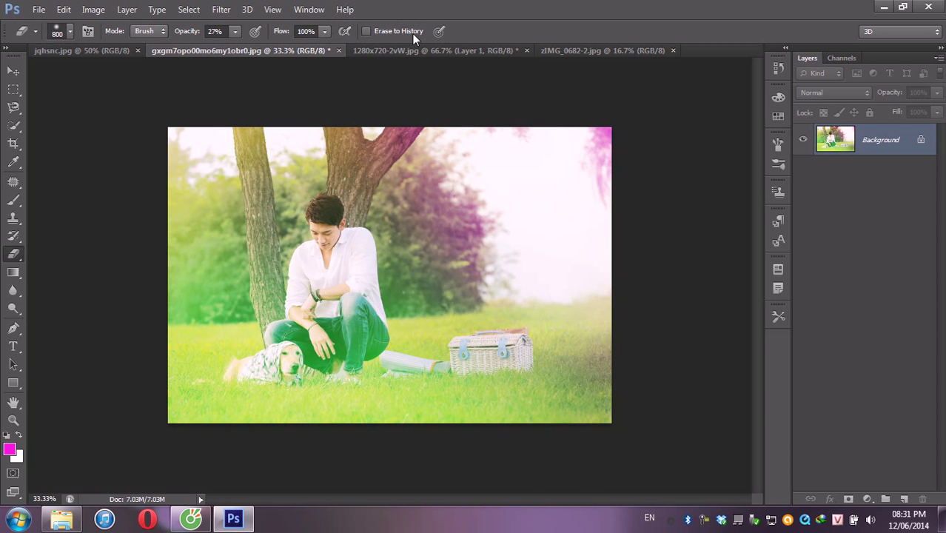
{"action": "left_click", "coordinate": [548, 49]}
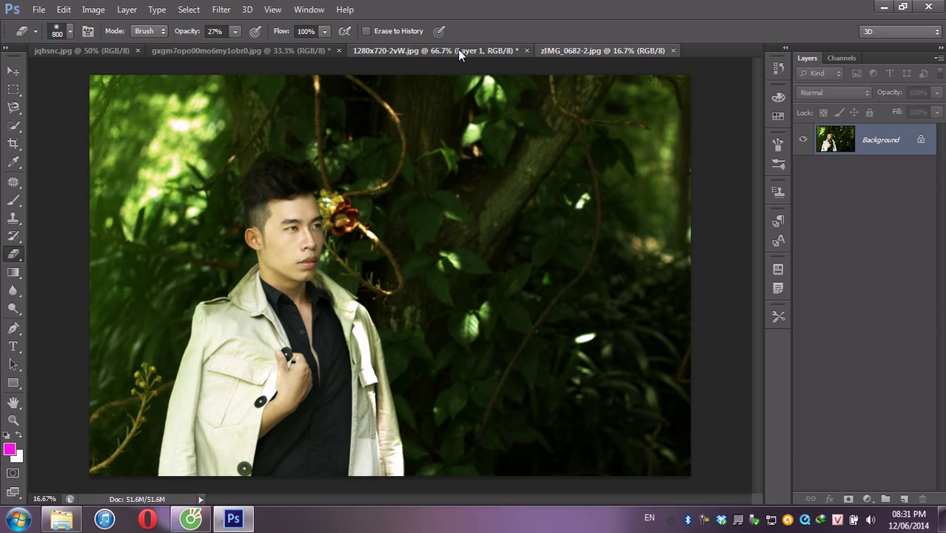
- Cycle through the document tabs to the zIMG_0682-2.jpg forest portrait and paste the color wash
{"action": "left_click", "coordinate": [458, 49]}
{"action": "left_click", "coordinate": [300, 49]}
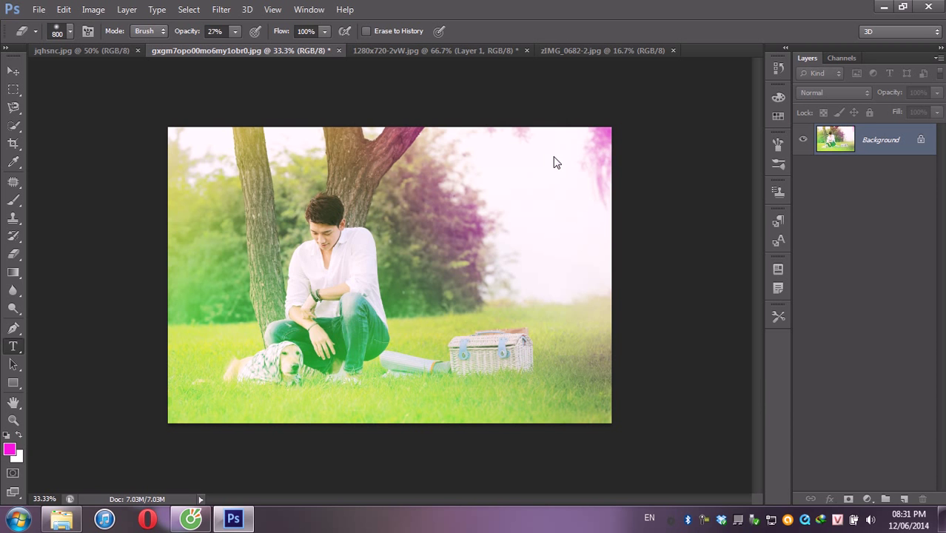
{"action": "key", "text": "ctrl+Tab"}
{"action": "key", "text": "ctrl+Tab"}
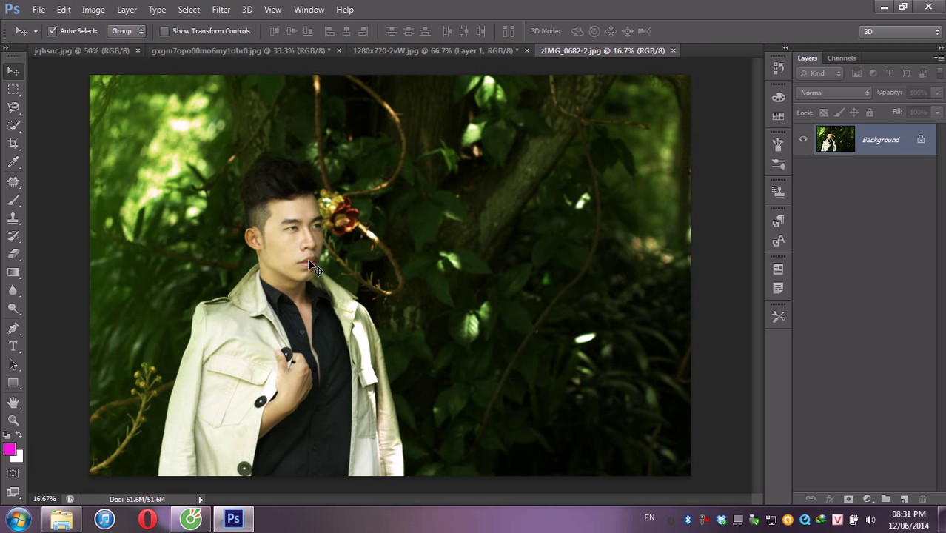
{"action": "key", "text": "ctrl+v"}
- Move and scale the pasted color wash to cover the whole forest portrait
{"action": "mouse_move", "coordinate": [396, 282]}
{"action": "left_mouse_down"}
{"action": "mouse_move", "coordinate": [182, 198]}
{"action": "mouse_move", "coordinate": [143, 169]}
{"action": "left_mouse_up"}
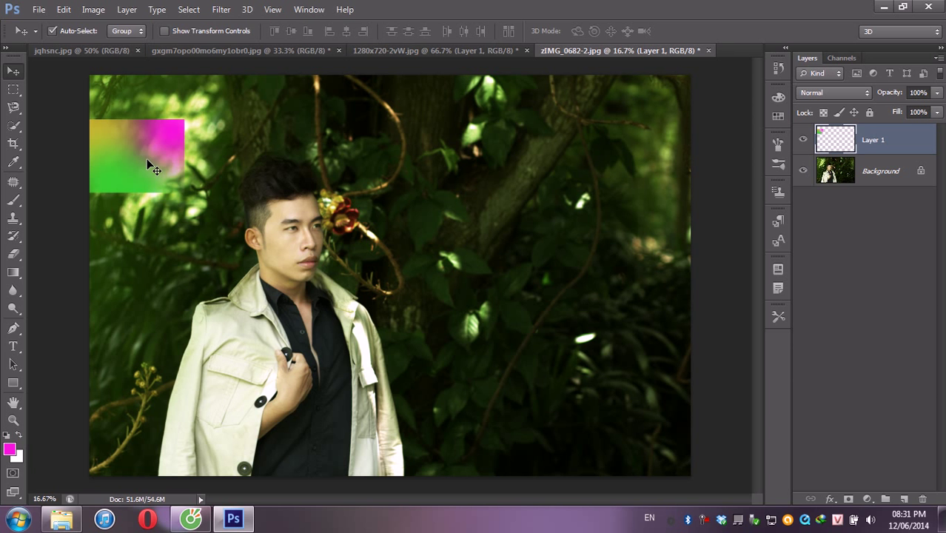
{"action": "key", "text": "ctrl+t"}
{"action": "mouse_move", "coordinate": [180, 199]}
{"action": "left_mouse_down"}
{"action": "mouse_move", "coordinate": [516, 356]}
{"action": "mouse_move", "coordinate": [510, 338]}
{"action": "left_mouse_up"}
{"action": "left_click_drag", "start_coordinate": [596, 442], "coordinate": [724, 494]}
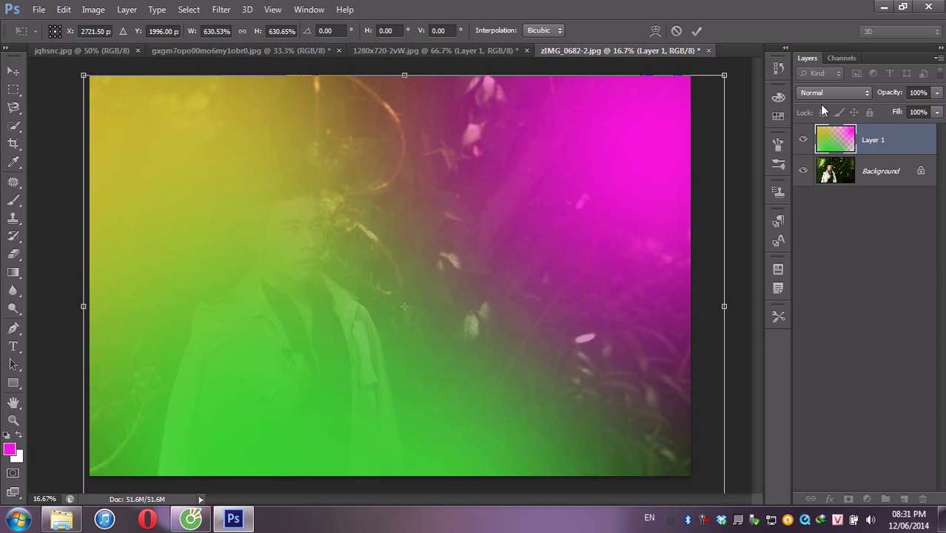
{"action": "key", "text": "Return"}
- Blend the color-wash layer in Lighten mode at 41% opacity
{"action": "left_click", "coordinate": [847, 92]}
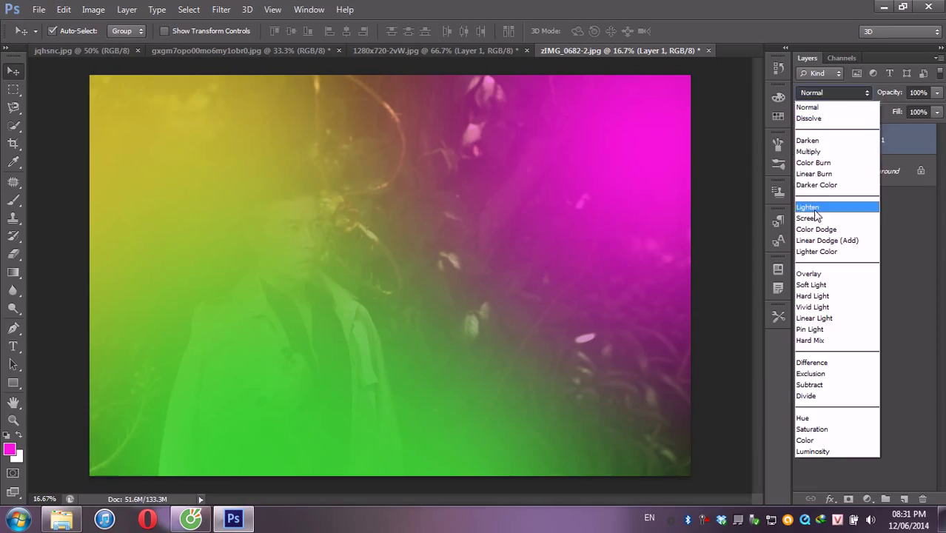
{"action": "left_click", "coordinate": [812, 208]}
{"action": "left_click", "coordinate": [937, 93]}
{"action": "left_click_drag", "start_coordinate": [900, 108], "coordinate": [898, 108]}
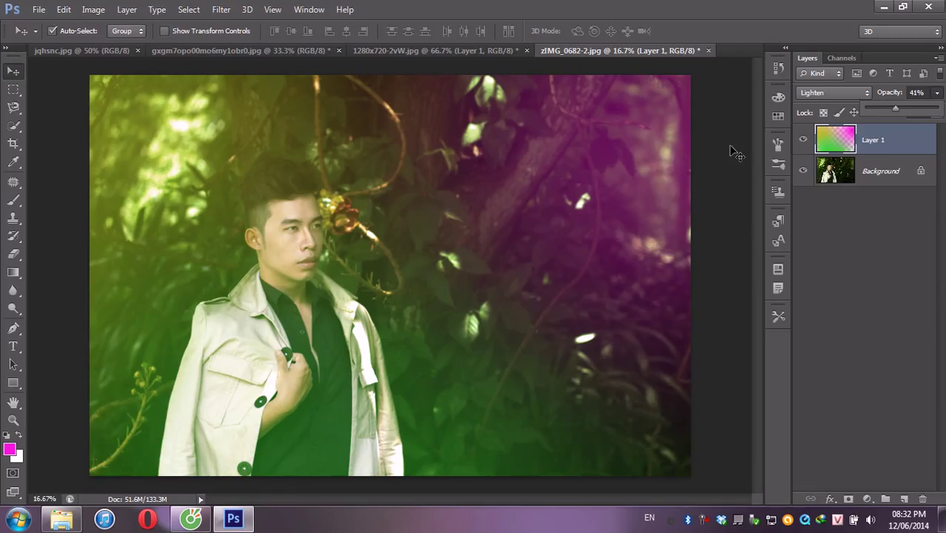
- Drop the tint to 35%, erase it over the man's face and lower photo, then merge into Background
{"action": "left_click_drag", "start_coordinate": [894, 111], "coordinate": [889, 109]}
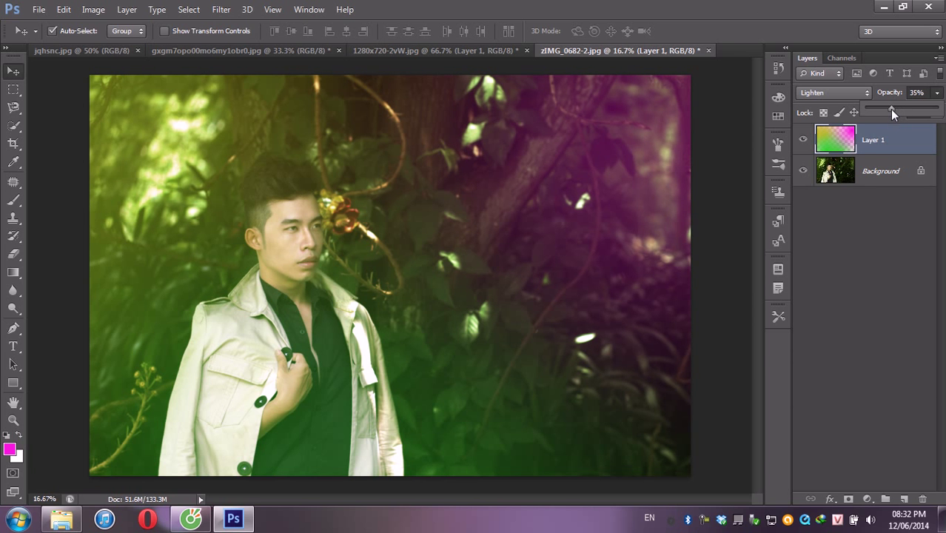
{"action": "left_click", "coordinate": [9, 255]}
{"action": "left_click_drag", "start_coordinate": [298, 229], "coordinate": [288, 244]}
{"action": "key", "text": "bracketright"}
{"action": "key", "text": "bracketright"}
{"action": "key", "text": "bracketright"}
{"action": "mouse_move", "coordinate": [453, 402]}
{"action": "left_mouse_down"}
{"action": "mouse_move", "coordinate": [464, 370]}
{"action": "mouse_move", "coordinate": [274, 391]}
{"action": "mouse_move", "coordinate": [211, 444]}
{"action": "mouse_move", "coordinate": [113, 465]}
{"action": "left_mouse_up"}
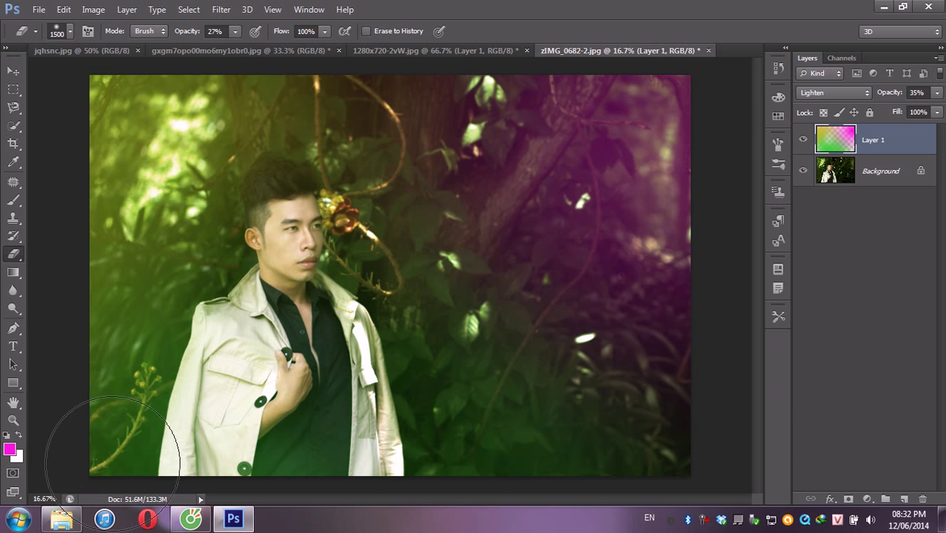
{"action": "left_click", "coordinate": [888, 171], "text": "shift"}
{"action": "key", "text": "ctrl+e"}
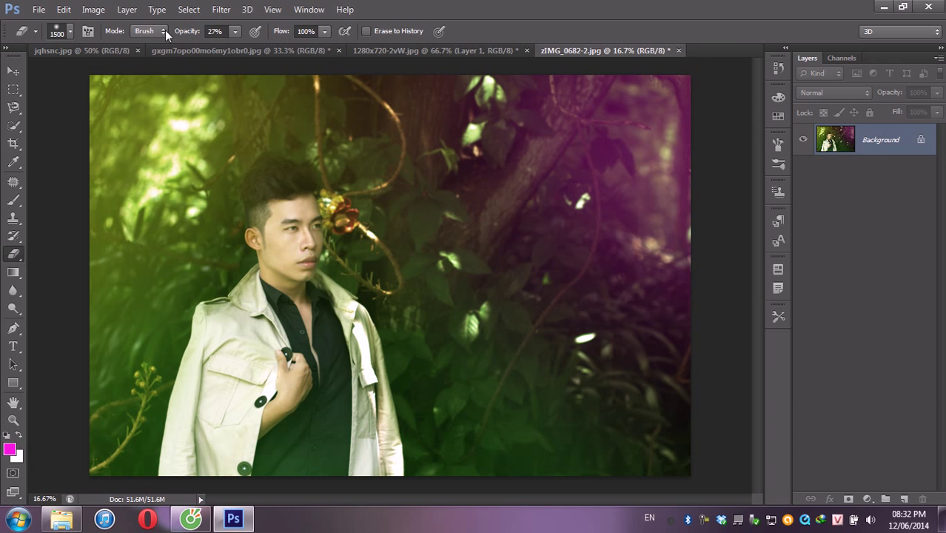
- Apply Brightness/Contrast with brightness -12 and contrast -21 to the forest portrait
{"action": "left_click", "coordinate": [94, 9]}
{"action": "mouse_move", "coordinate": [114, 44]}
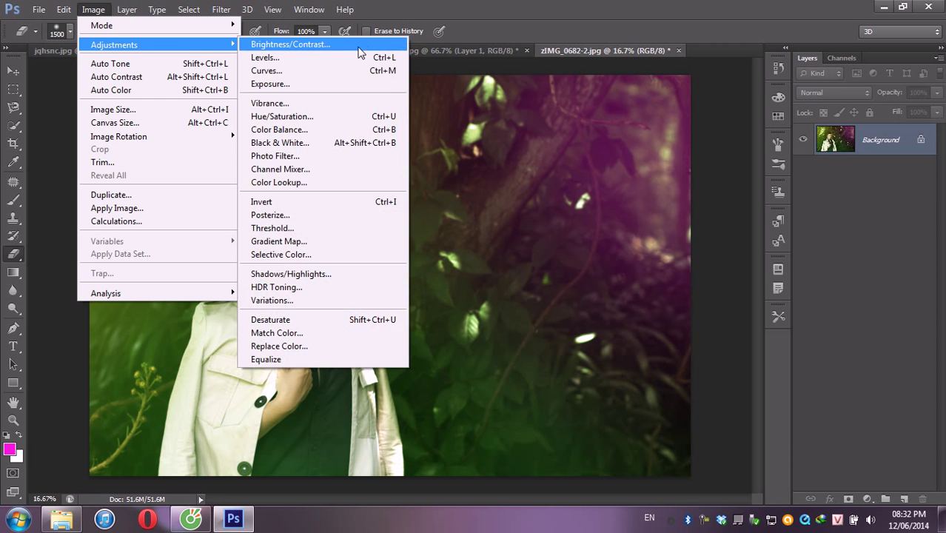
{"action": "left_click", "coordinate": [320, 44]}
{"action": "left_click_drag", "start_coordinate": [574, 287], "coordinate": [592, 287]}
{"action": "left_click_drag", "start_coordinate": [574, 318], "coordinate": [545, 324]}
{"action": "left_click_drag", "start_coordinate": [591, 291], "coordinate": [570, 296]}
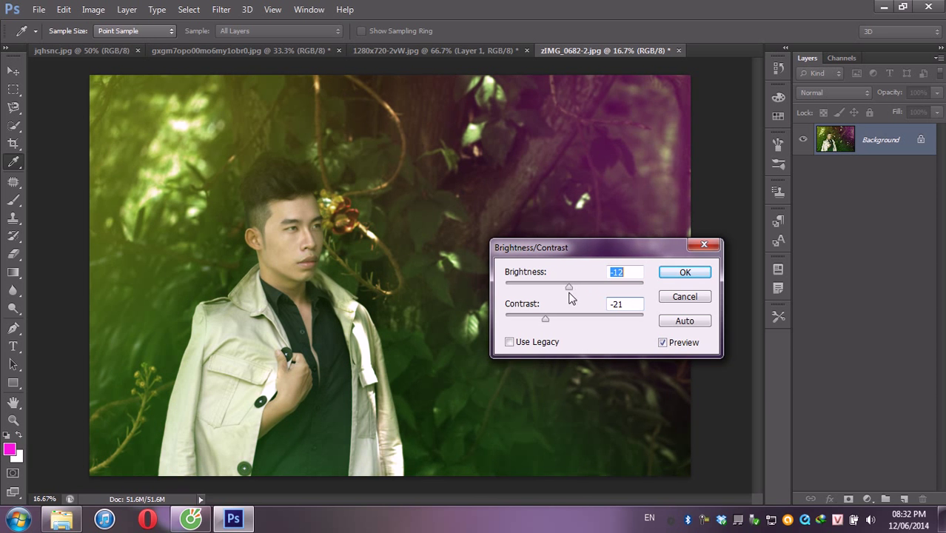
{"action": "left_click", "coordinate": [680, 272]}
{"action": "key", "text": "e"}
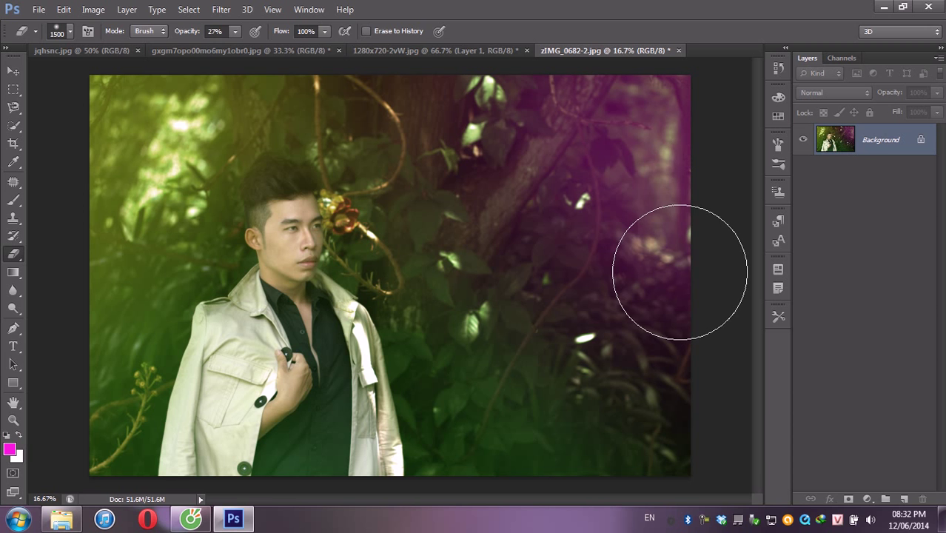
- Type the word 'Tình' on the photo in the UTM Edwardian font
{"action": "left_click", "coordinate": [14, 346]}
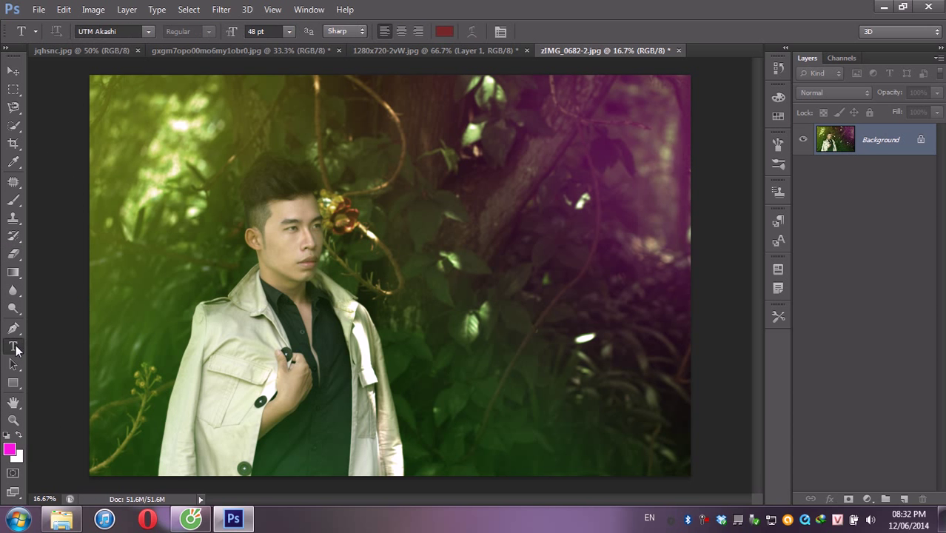
{"action": "left_click", "coordinate": [462, 227]}
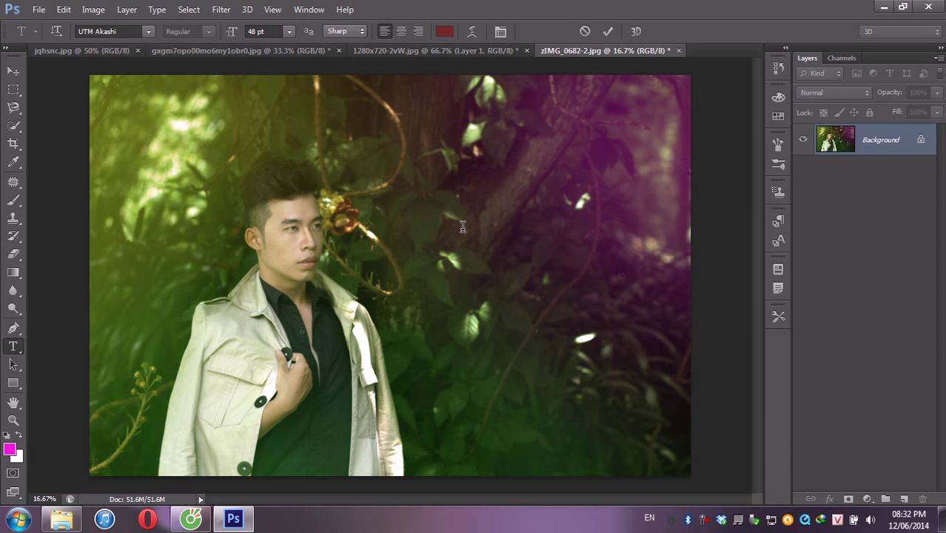
{"action": "left_click", "coordinate": [151, 34]}
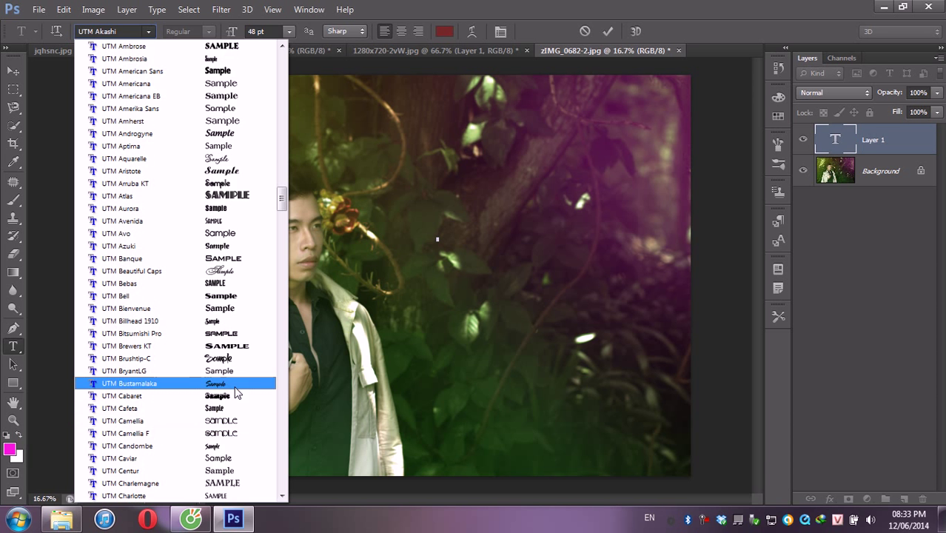
{"action": "scroll", "coordinate": [238, 383], "scroll_direction": "down", "scroll_amount": 5}
{"action": "scroll", "coordinate": [249, 412], "scroll_direction": "down", "scroll_amount": 1}
{"action": "scroll", "coordinate": [248, 412], "scroll_direction": "down", "scroll_amount": 1}
{"action": "scroll", "coordinate": [250, 412], "scroll_direction": "down", "scroll_amount": 1}
{"action": "scroll", "coordinate": [248, 412], "scroll_direction": "down", "scroll_amount": 1}
{"action": "scroll", "coordinate": [249, 411], "scroll_direction": "down", "scroll_amount": 2}
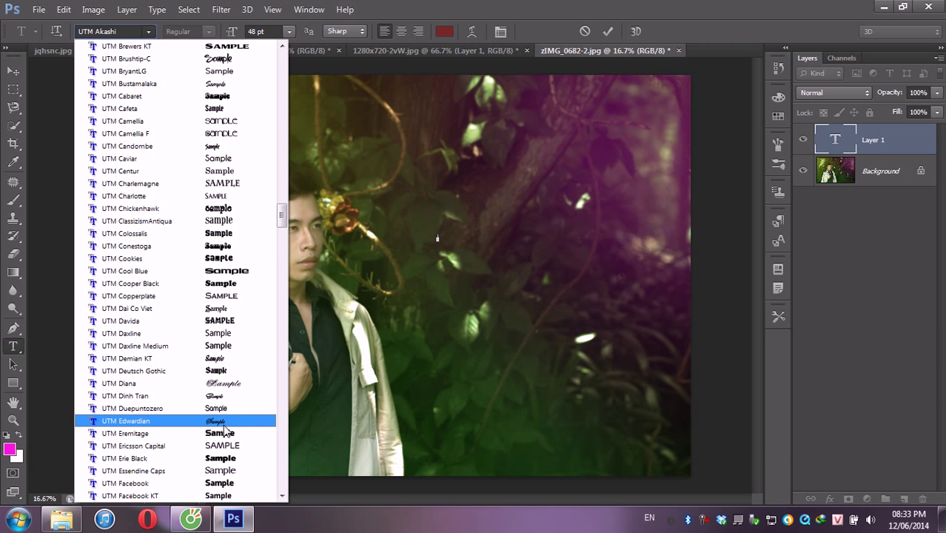
{"action": "left_click", "coordinate": [228, 424]}
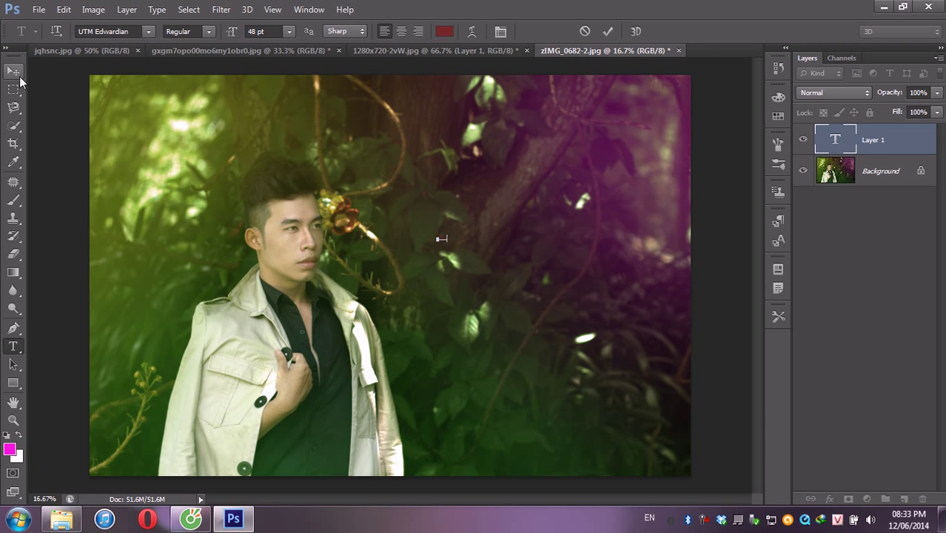
{"action": "left_click", "coordinate": [13, 70]}
- Scale 'Tình' up and shift it up-left above the man's head
{"action": "key", "text": "ctrl+t"}
{"action": "left_click_drag", "start_coordinate": [442, 238], "coordinate": [566, 328]}
{"action": "left_click_drag", "start_coordinate": [553, 277], "coordinate": [521, 187]}
{"action": "key", "text": "Return"}
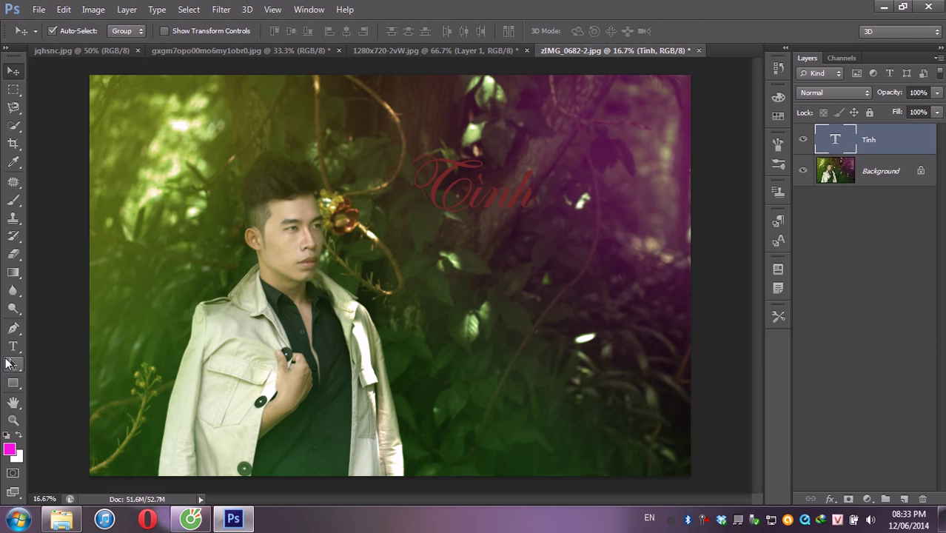
- Change the 'Tình' text colour to white
{"action": "left_click", "coordinate": [13, 346]}
{"action": "left_click", "coordinate": [433, 200]}
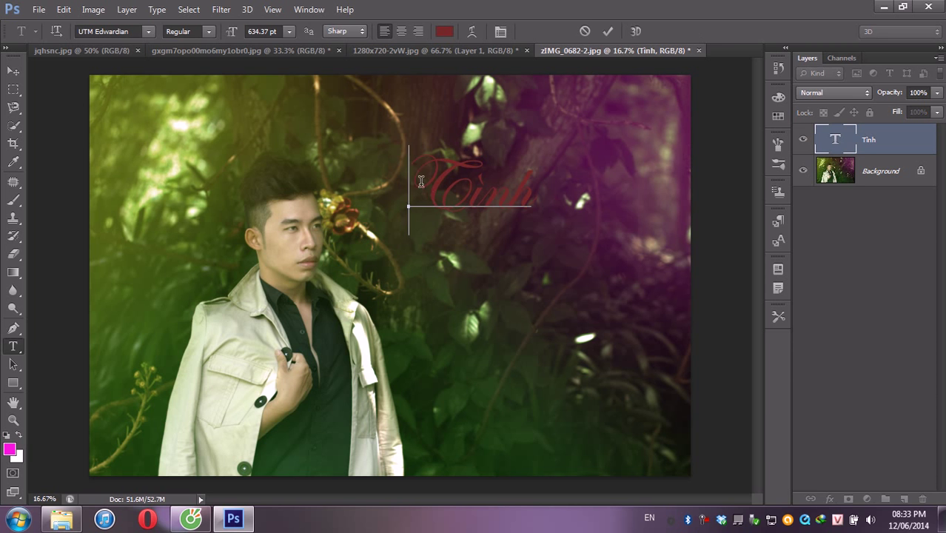
{"action": "key", "text": "ctrl+a"}
{"action": "left_click", "coordinate": [19, 436]}
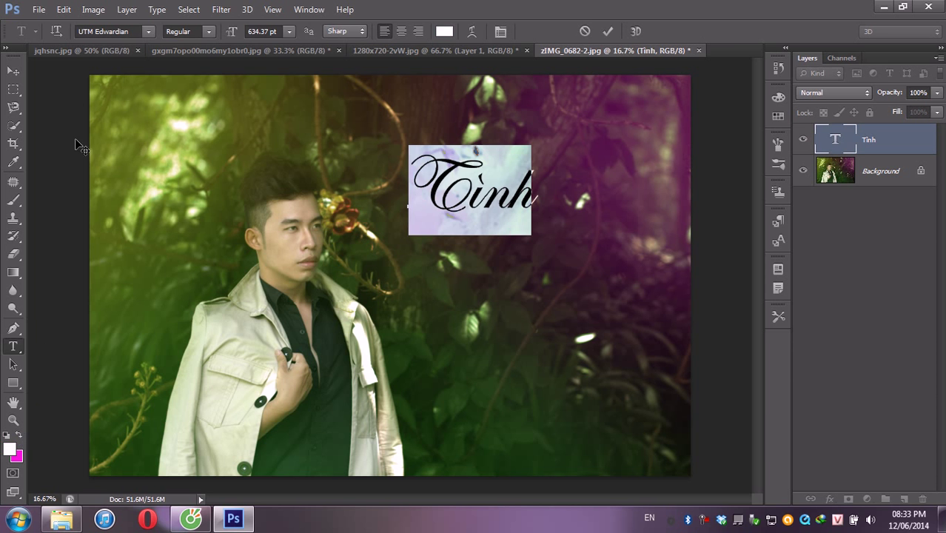
{"action": "left_click", "coordinate": [12, 70]}
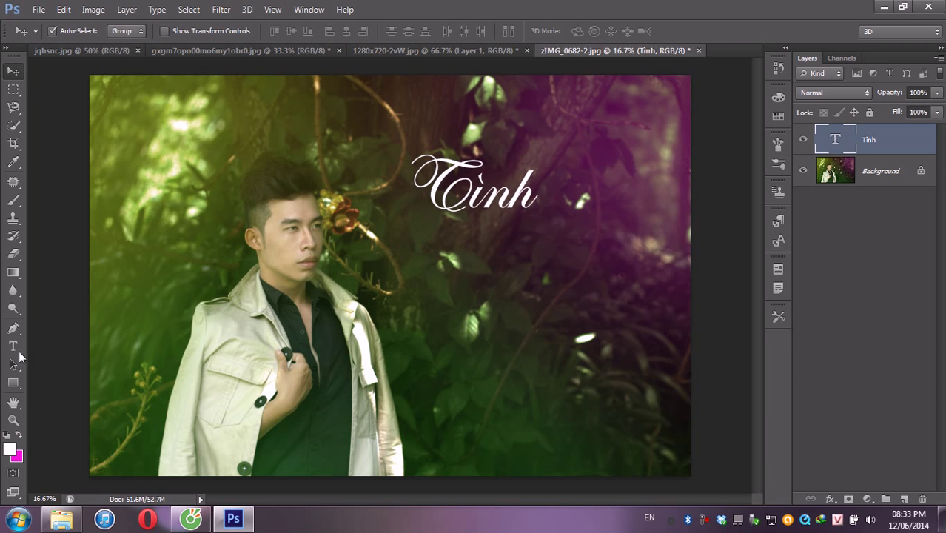
{"action": "left_click", "coordinate": [12, 346]}
- Add the word 'yêu' as a text layer, enlarged and placed right of 'Tình'
{"action": "left_click", "coordinate": [450, 276]}
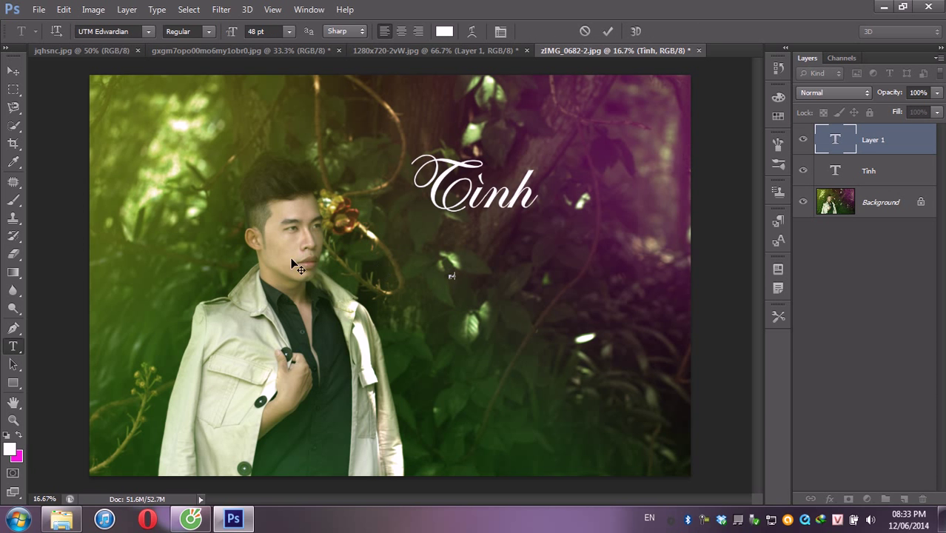
{"action": "left_click", "coordinate": [13, 70]}
{"action": "key", "text": "ctrl+t"}
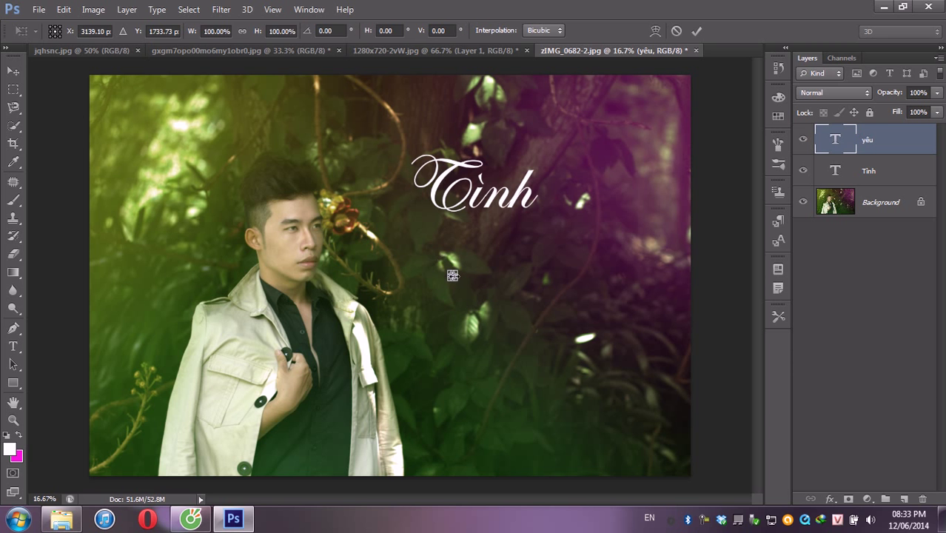
{"action": "mouse_move", "coordinate": [452, 275]}
{"action": "left_mouse_down"}
{"action": "mouse_move", "coordinate": [564, 211]}
{"action": "mouse_move", "coordinate": [576, 225]}
{"action": "left_mouse_up"}
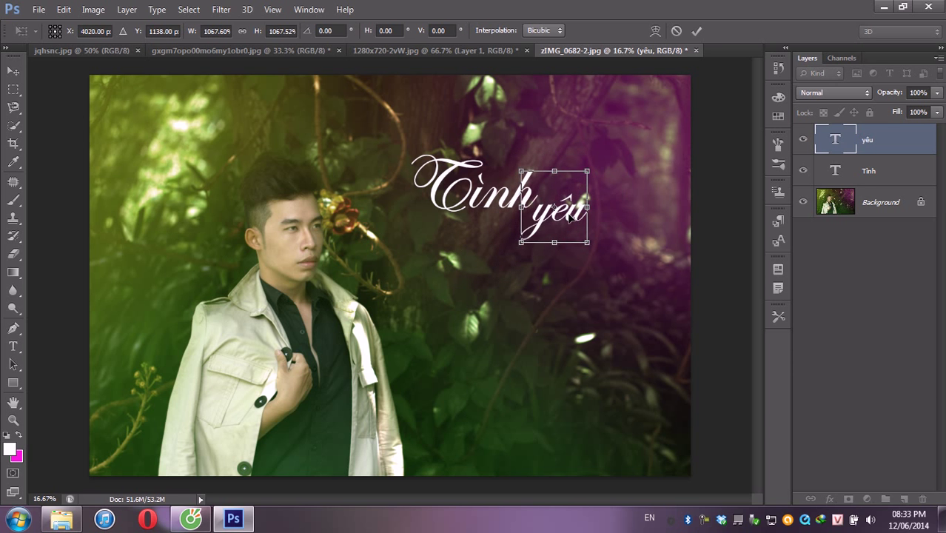
{"action": "key", "text": "Return"}
- Add 'màu nắng' as a text layer, enlarged and set beneath 'Tình yêu'
{"action": "left_click", "coordinate": [13, 345]}
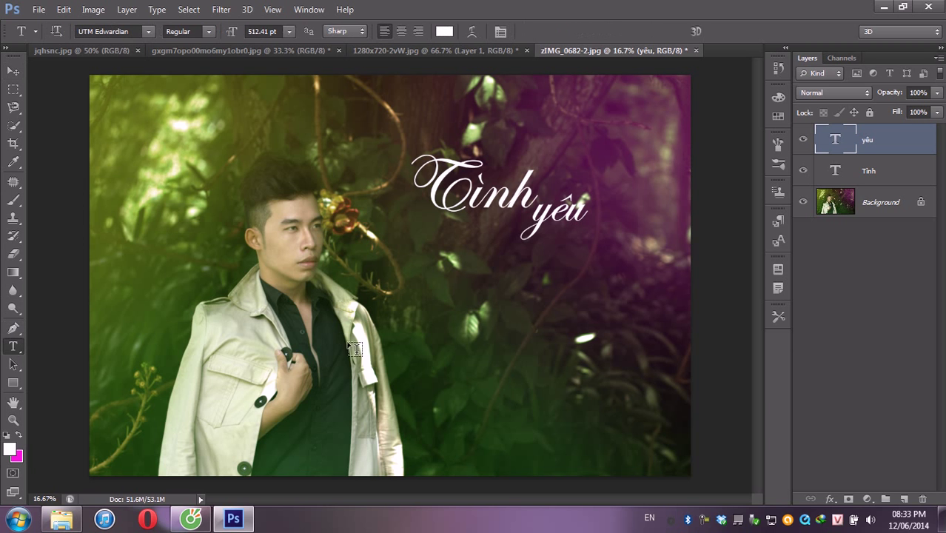
{"action": "left_click", "coordinate": [429, 284]}
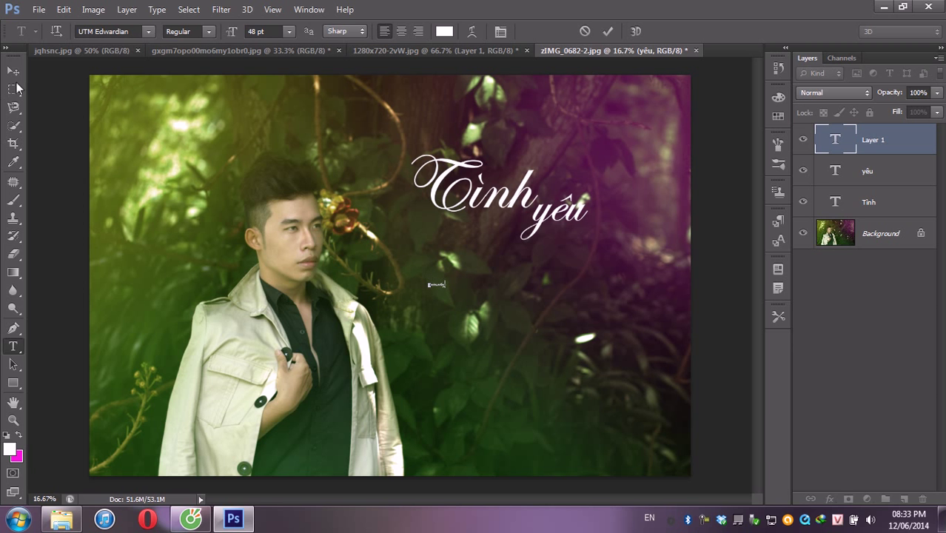
{"action": "left_click", "coordinate": [13, 70]}
{"action": "key", "text": "ctrl+t"}
{"action": "mouse_move", "coordinate": [446, 281]}
{"action": "left_mouse_down"}
{"action": "mouse_move", "coordinate": [556, 252]}
{"action": "mouse_move", "coordinate": [585, 222]}
{"action": "left_mouse_up"}
{"action": "mouse_move", "coordinate": [549, 267]}
{"action": "left_mouse_down"}
{"action": "mouse_move", "coordinate": [581, 253]}
{"action": "mouse_move", "coordinate": [656, 254]}
{"action": "mouse_move", "coordinate": [656, 269]}
{"action": "mouse_move", "coordinate": [532, 274]}
{"action": "left_mouse_up"}
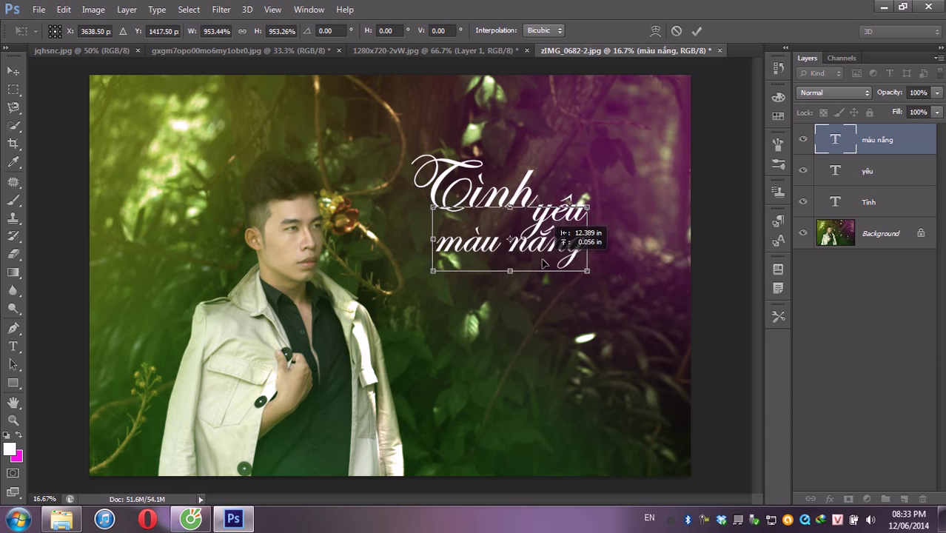
{"action": "key", "text": "Return"}
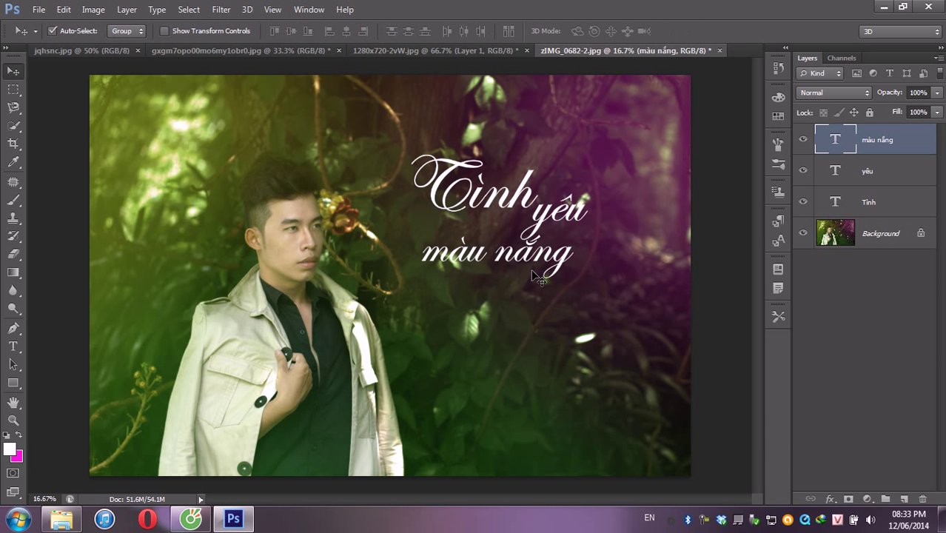
- Select the three text layers, try merging them, then undo the merge
{"action": "left_click", "coordinate": [872, 206]}
{"action": "left_click", "coordinate": [887, 143], "text": "shift"}
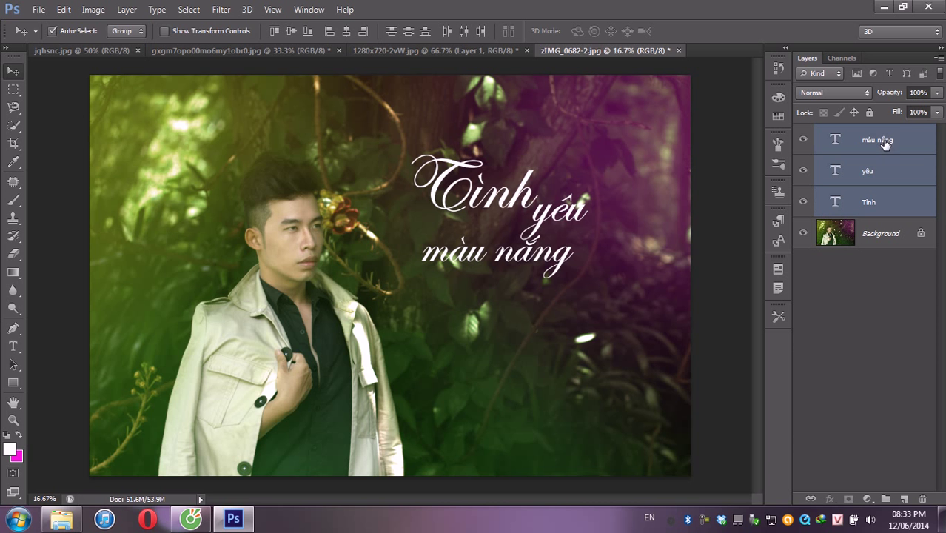
{"action": "key", "text": "ctrl+w"}
{"action": "left_click", "coordinate": [535, 204]}
{"action": "key", "text": "ctrl+e"}
{"action": "right_click", "coordinate": [853, 144]}
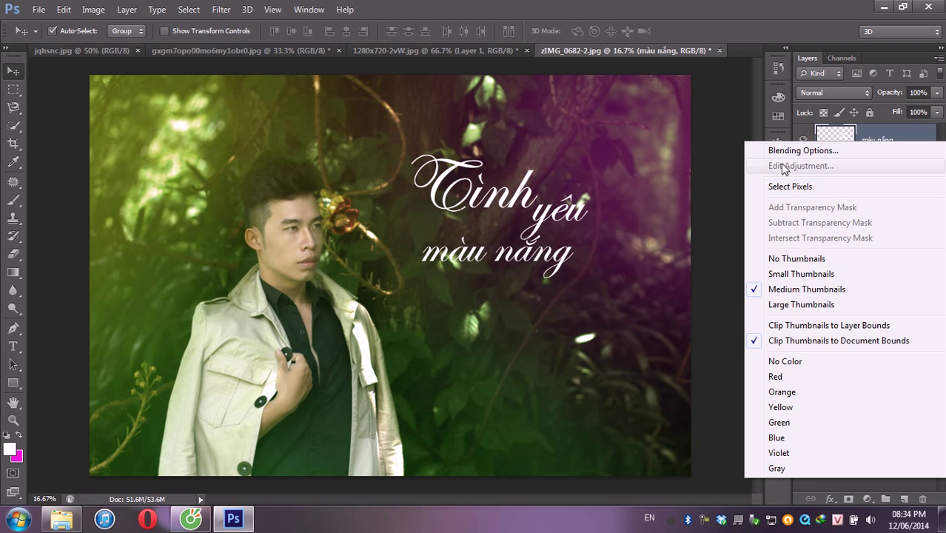
{"action": "left_click", "coordinate": [731, 189]}
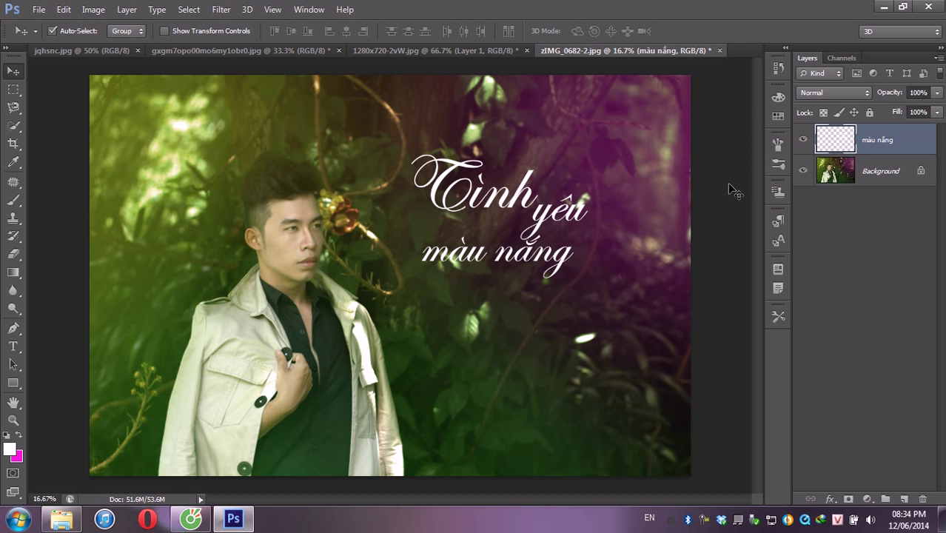
{"action": "key", "text": "ctrl+z"}
{"action": "right_click", "coordinate": [853, 148]}
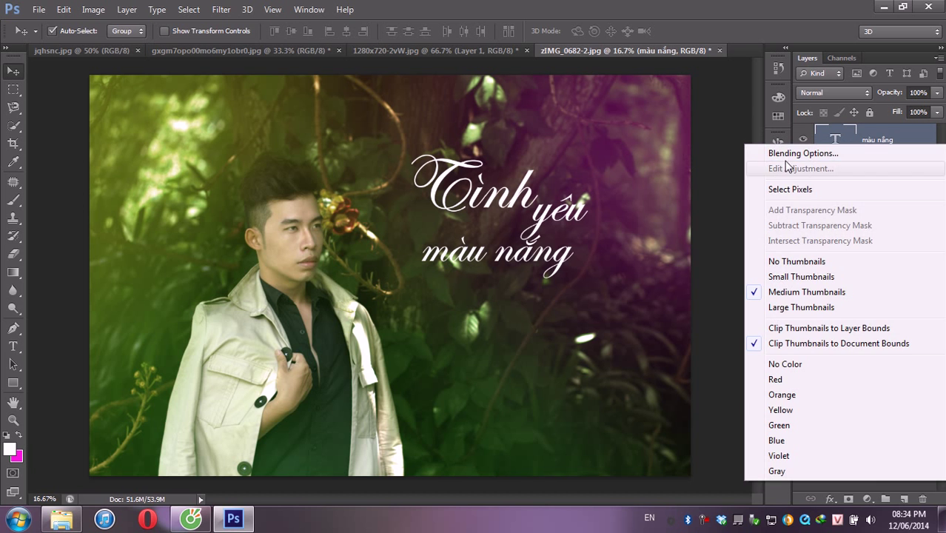
{"action": "left_click", "coordinate": [831, 500]}
- Give 'màu nắng' a magenta Outer Glow with size 57 px
{"action": "left_click", "coordinate": [833, 502]}
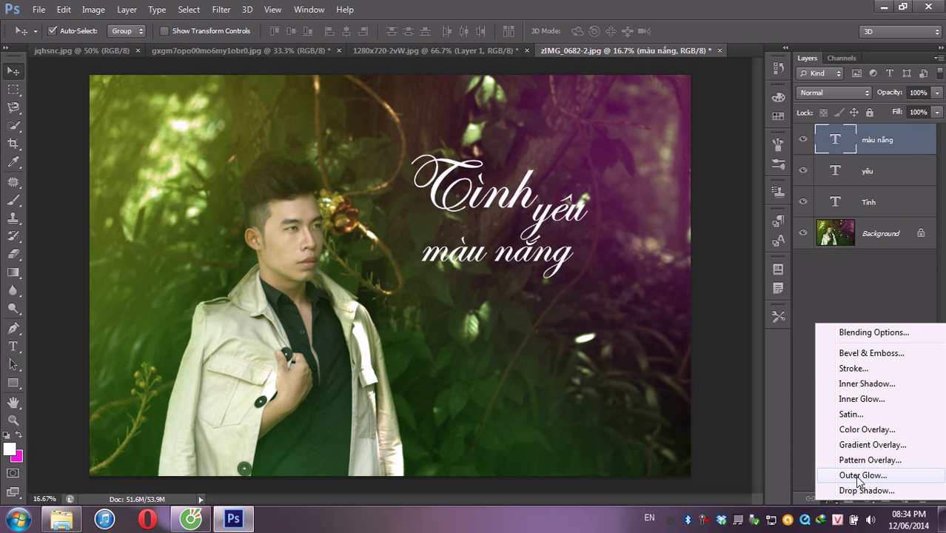
{"action": "left_click", "coordinate": [859, 478]}
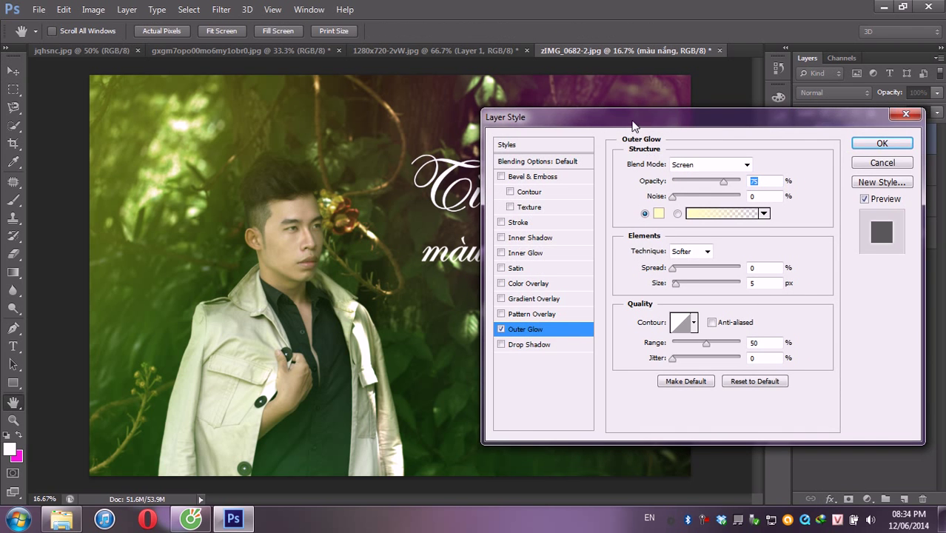
{"action": "left_click_drag", "start_coordinate": [633, 125], "coordinate": [751, 172]}
{"action": "left_click_drag", "start_coordinate": [794, 331], "coordinate": [809, 331]}
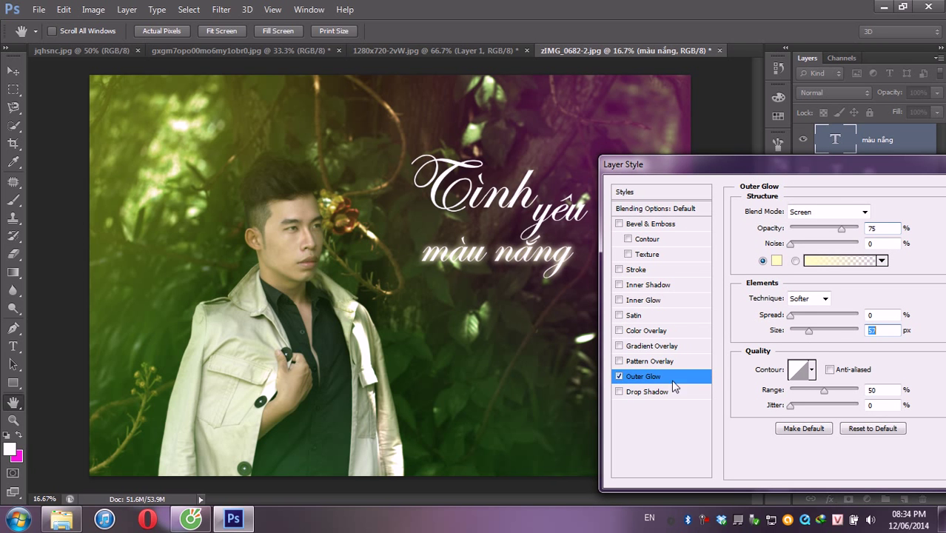
{"action": "left_click", "coordinate": [776, 261]}
{"action": "left_click", "coordinate": [481, 148]}
{"action": "left_click", "coordinate": [457, 132]}
{"action": "left_click", "coordinate": [616, 116]}
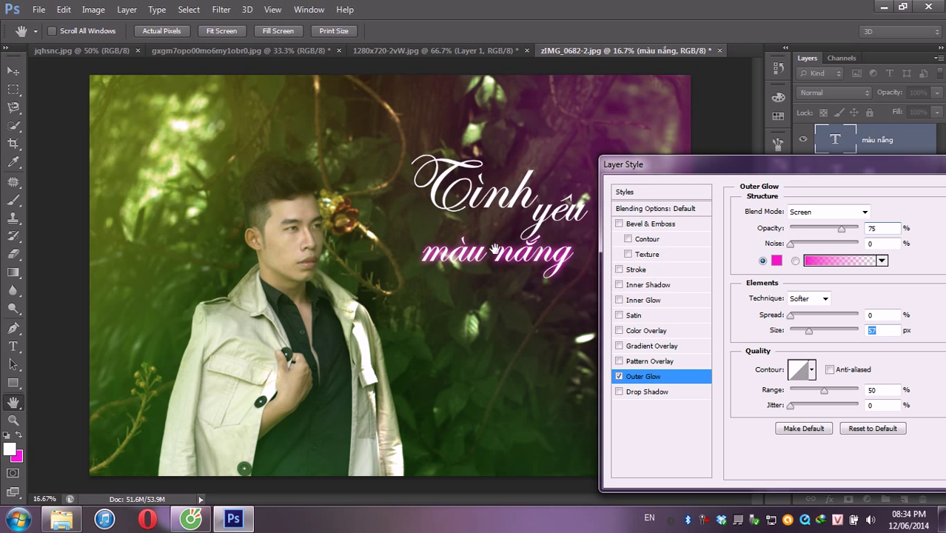
{"action": "left_click_drag", "start_coordinate": [824, 169], "coordinate": [509, 164]}
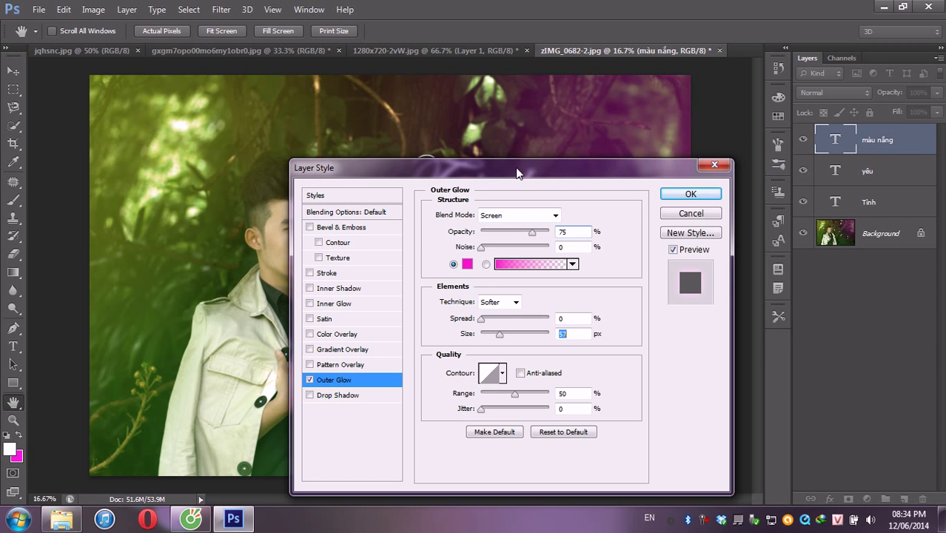
{"action": "left_click", "coordinate": [699, 193]}
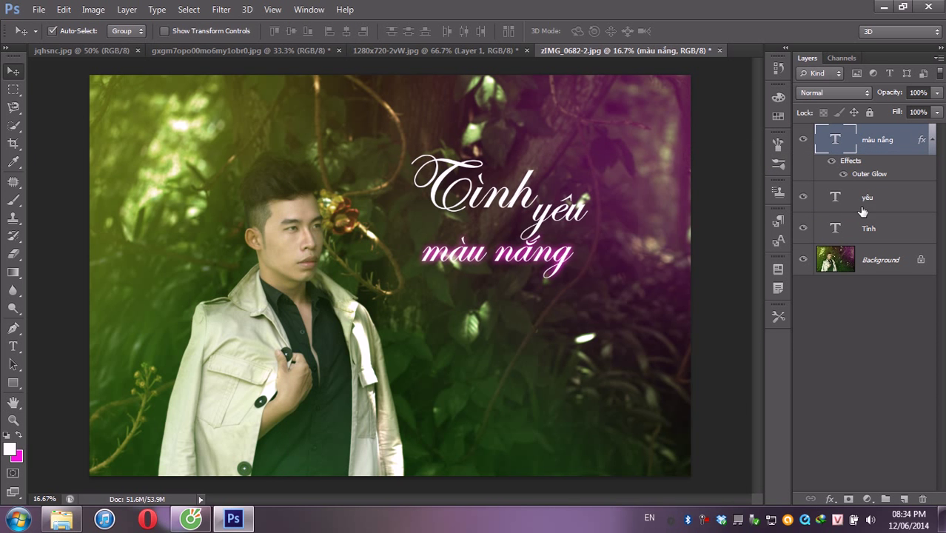
{"action": "right_click", "coordinate": [863, 230]}
- Give 'Tình' a yellow Outer Glow of about 68 px at 88% opacity
{"action": "left_click", "coordinate": [616, 80]}
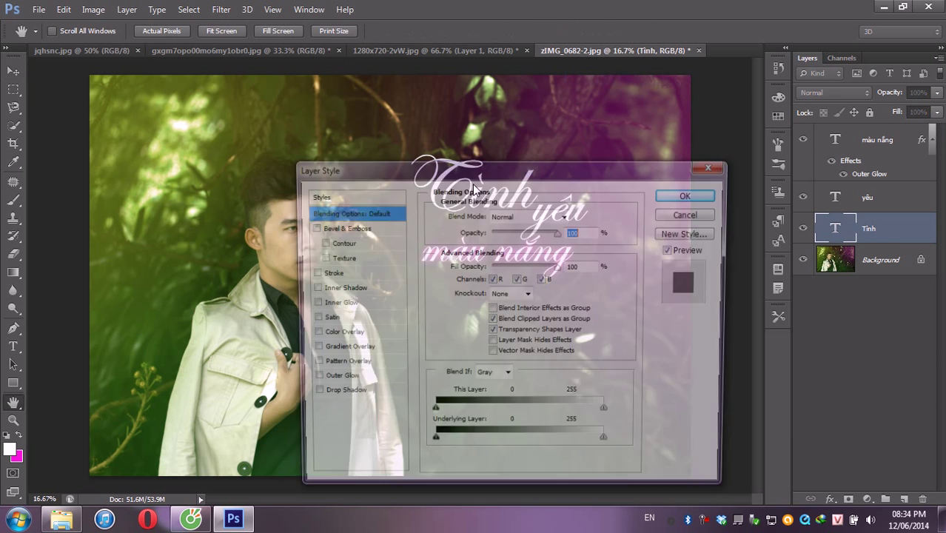
{"action": "left_click_drag", "start_coordinate": [481, 176], "coordinate": [685, 181]}
{"action": "left_click", "coordinate": [539, 390]}
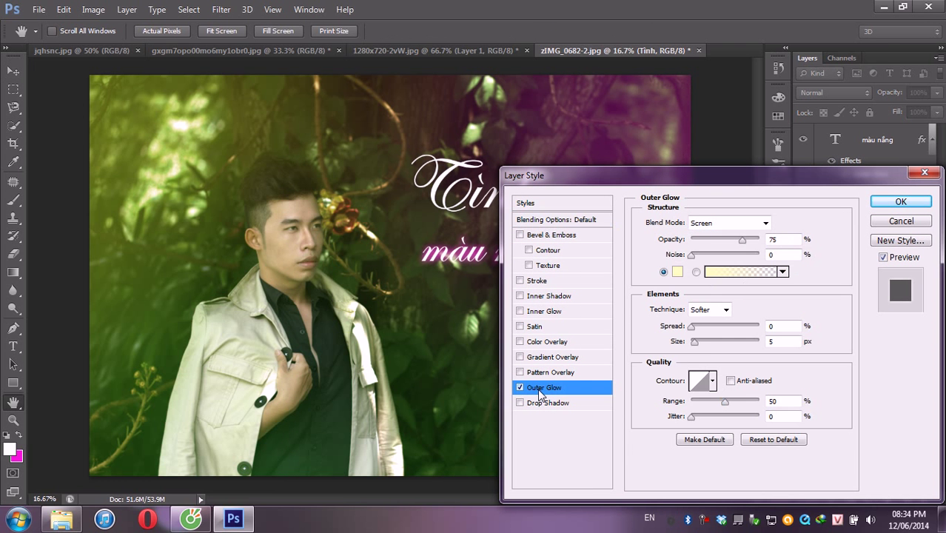
{"action": "left_click_drag", "start_coordinate": [696, 341], "coordinate": [705, 342]}
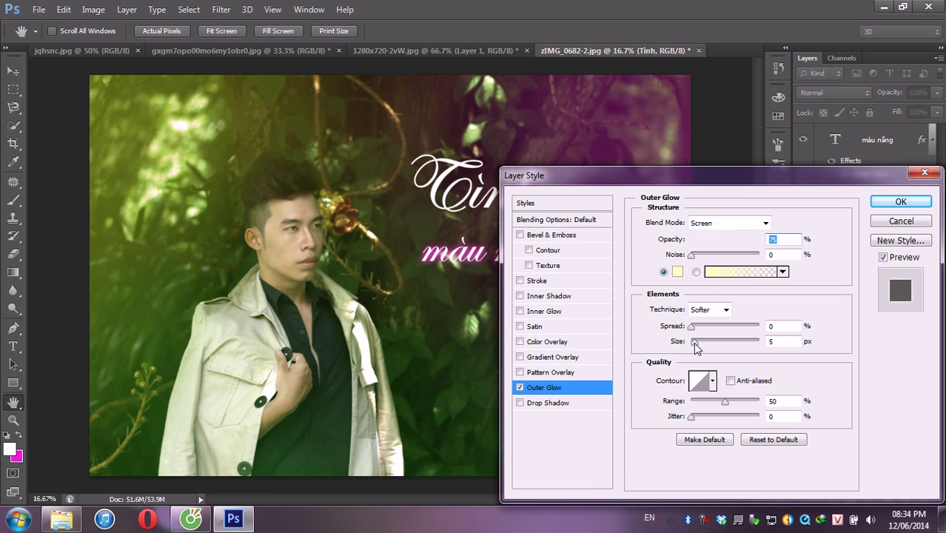
{"action": "left_click", "coordinate": [676, 273]}
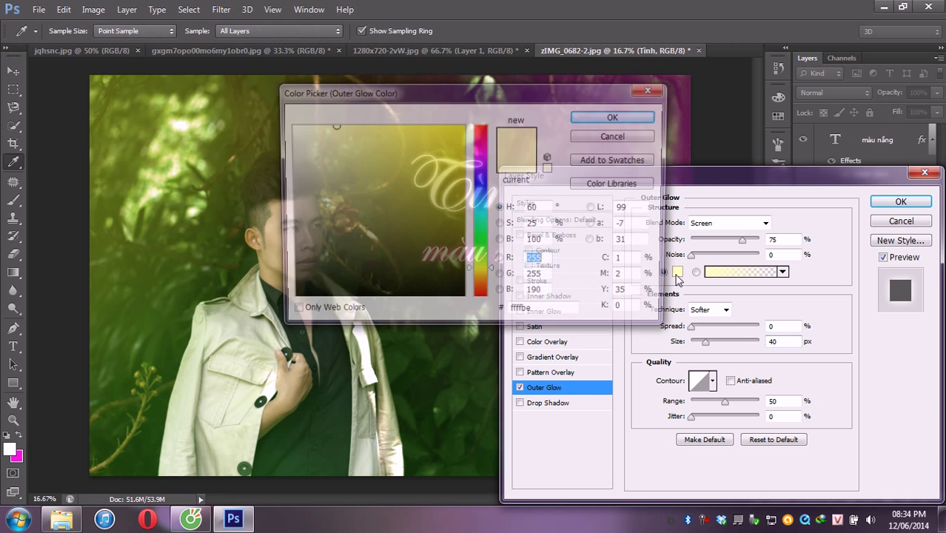
{"action": "left_click", "coordinate": [438, 143]}
{"action": "left_click", "coordinate": [609, 117]}
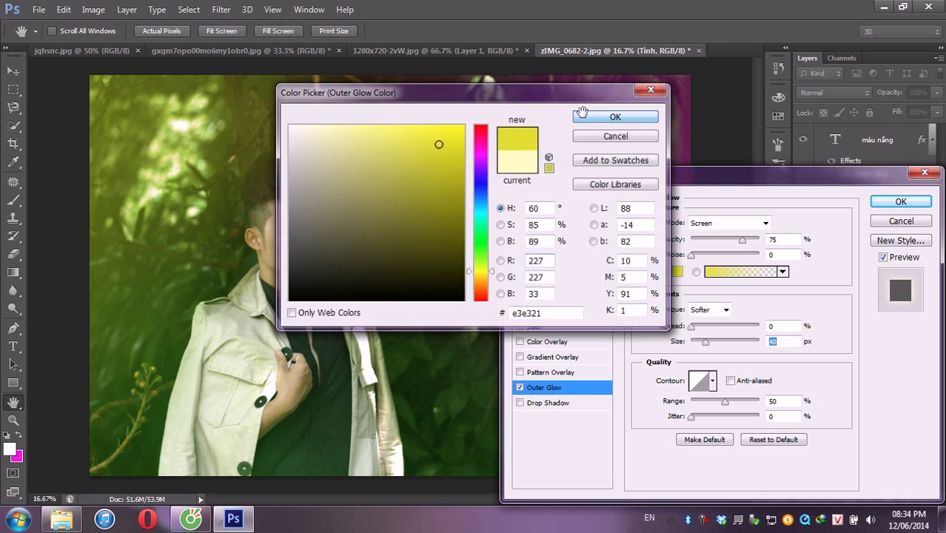
{"action": "left_click_drag", "start_coordinate": [707, 343], "coordinate": [714, 342]}
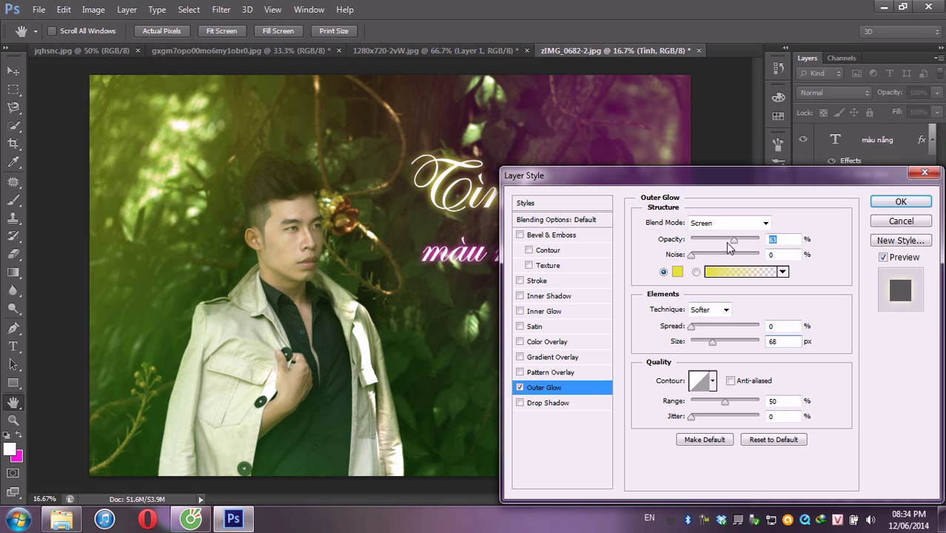
{"action": "left_click_drag", "start_coordinate": [742, 240], "coordinate": [751, 240]}
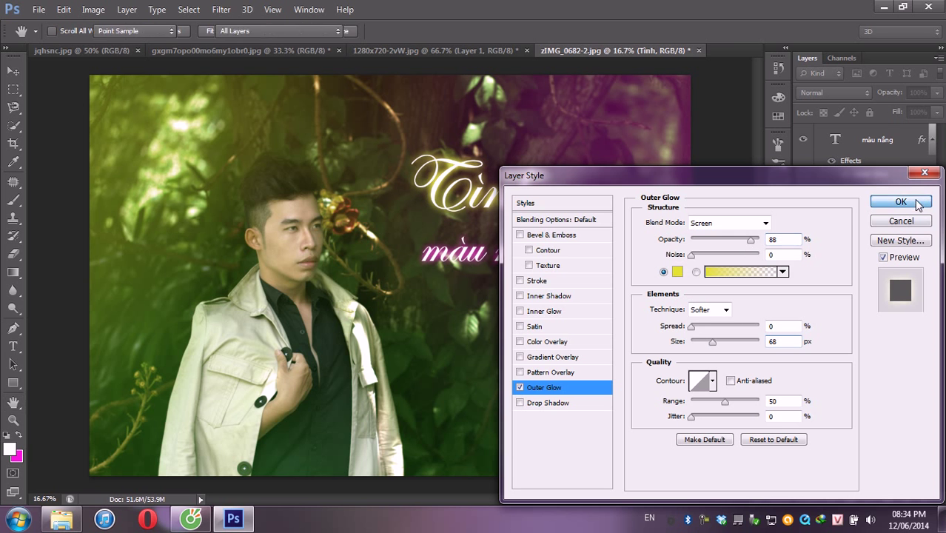
{"action": "left_click", "coordinate": [915, 201]}
{"action": "left_click", "coordinate": [565, 219]}
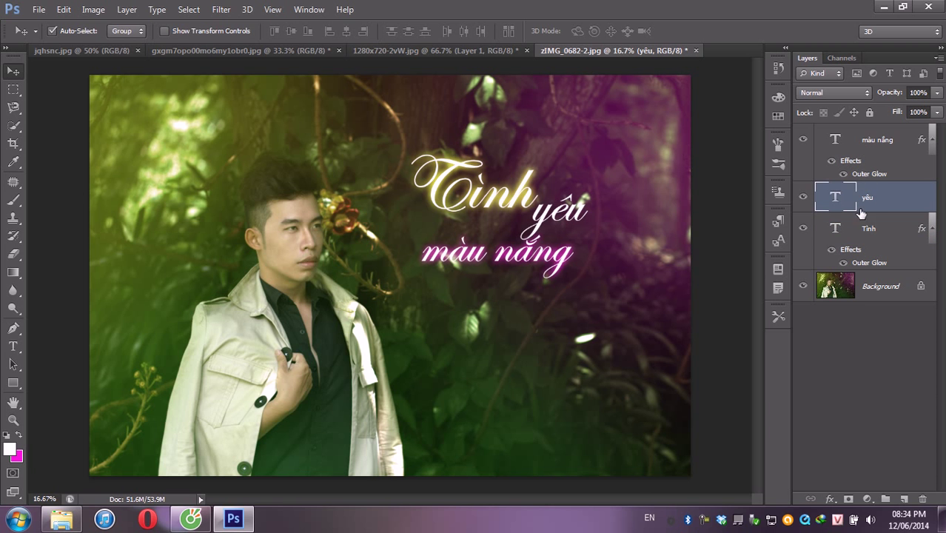
- Give 'yêu' a green (0bc43f) Outer Glow about 92 px wide
{"action": "right_click", "coordinate": [855, 204]}
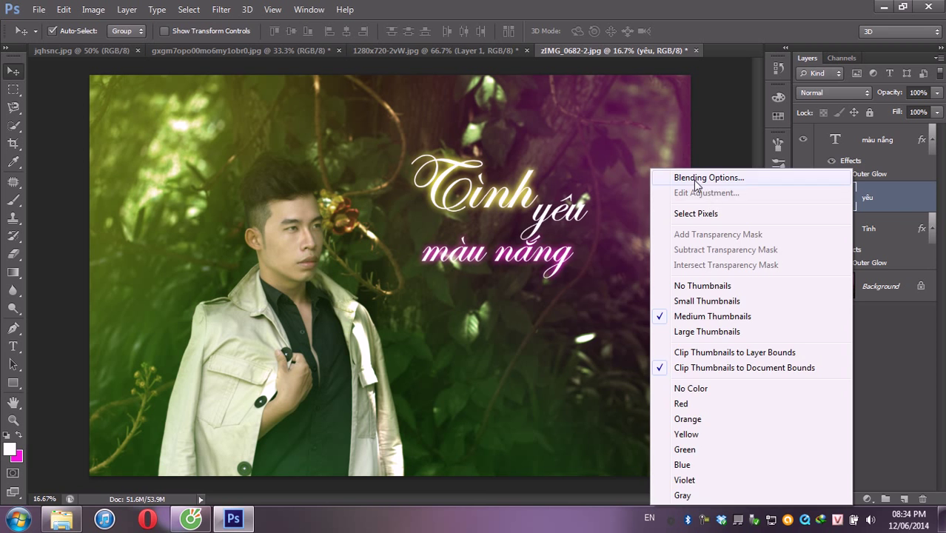
{"action": "left_click", "coordinate": [672, 178]}
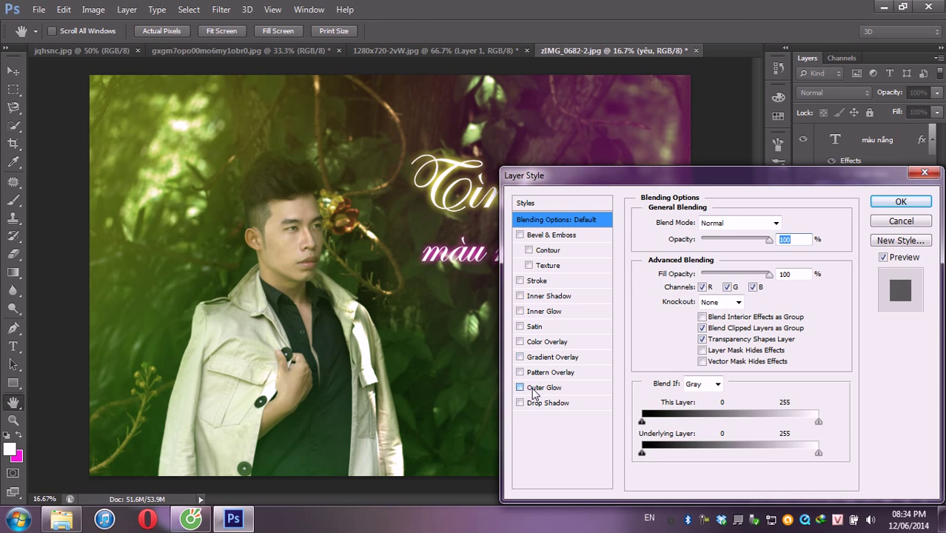
{"action": "left_click", "coordinate": [541, 387]}
{"action": "left_click", "coordinate": [682, 272]}
{"action": "left_click", "coordinate": [453, 165]}
{"action": "left_click", "coordinate": [481, 234]}
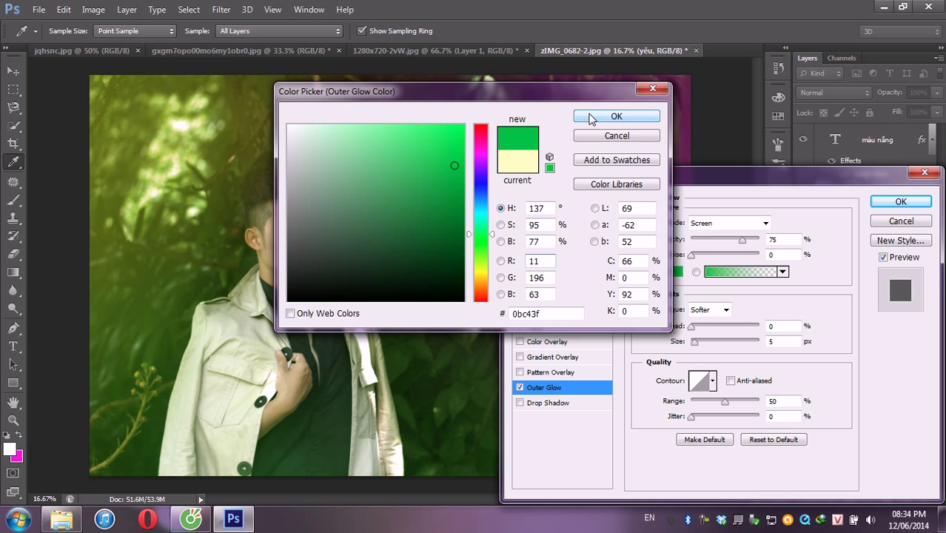
{"action": "left_click", "coordinate": [617, 117]}
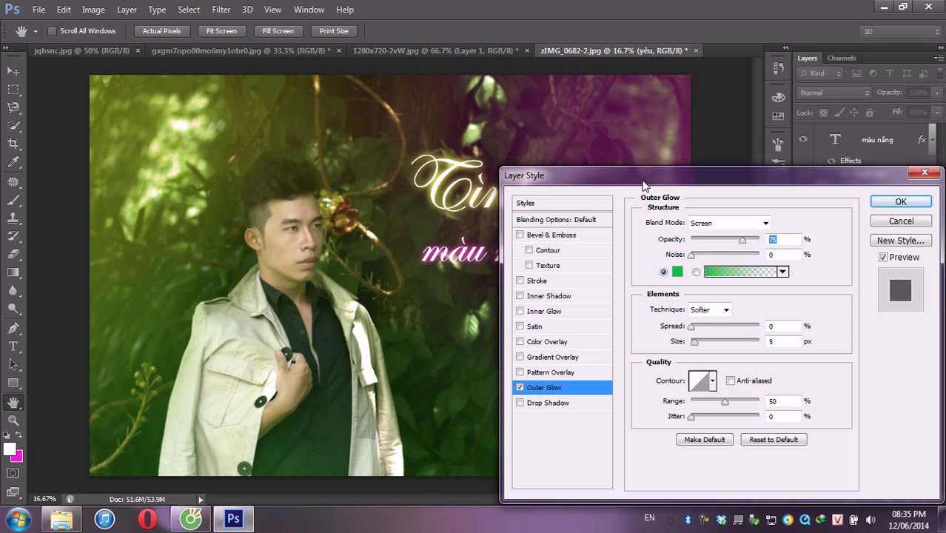
{"action": "left_click_drag", "start_coordinate": [644, 178], "coordinate": [559, 285]}
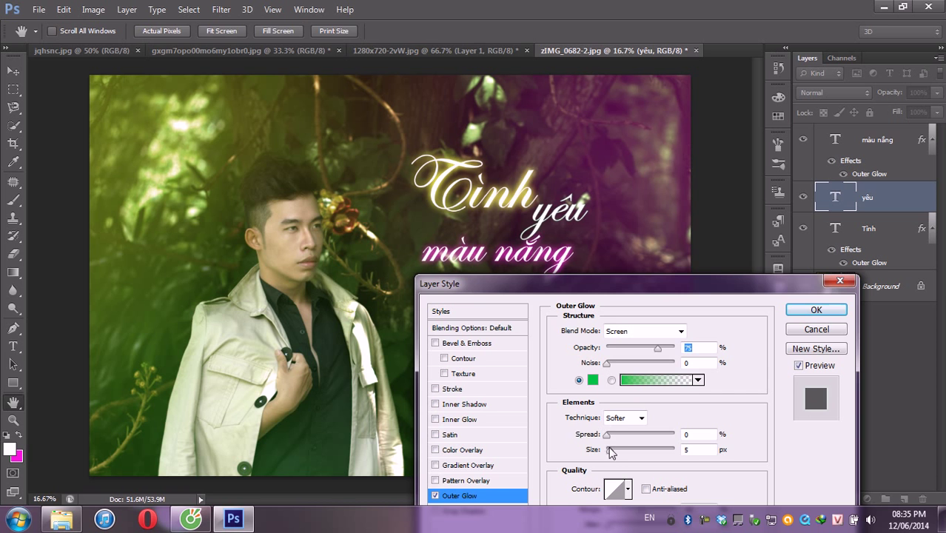
{"action": "left_click_drag", "start_coordinate": [613, 453], "coordinate": [635, 453]}
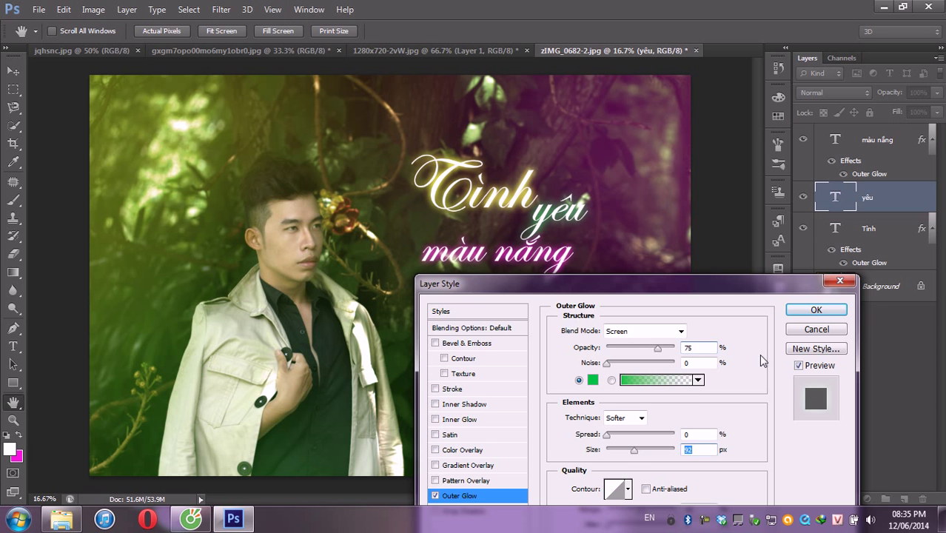
{"action": "left_click", "coordinate": [790, 311]}
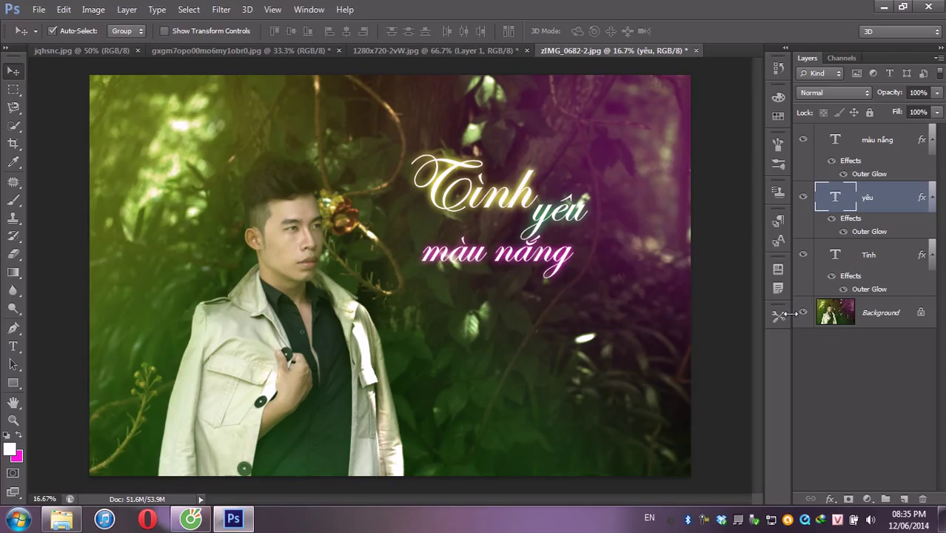
{"action": "left_click", "coordinate": [872, 145]}
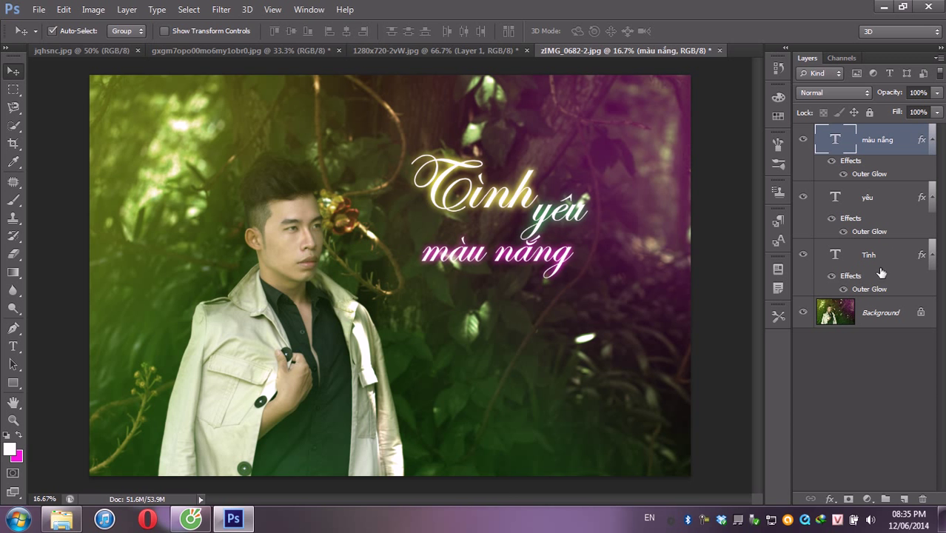
- Float the portrait window and drag the three title layers into the 1280x720 guitar-couple photo
{"action": "left_click", "coordinate": [884, 272], "text": "shift"}
{"action": "left_click_drag", "start_coordinate": [562, 51], "coordinate": [299, 158]}
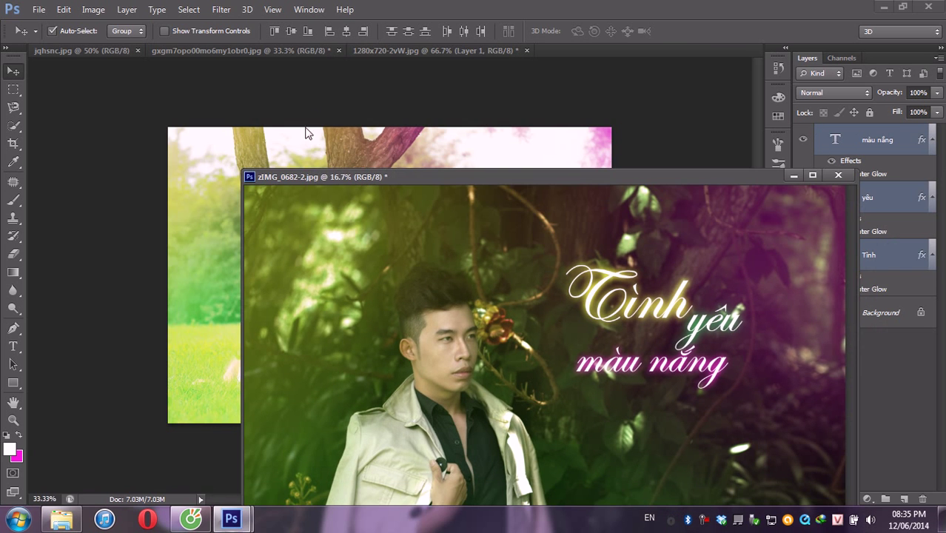
{"action": "left_click", "coordinate": [232, 51]}
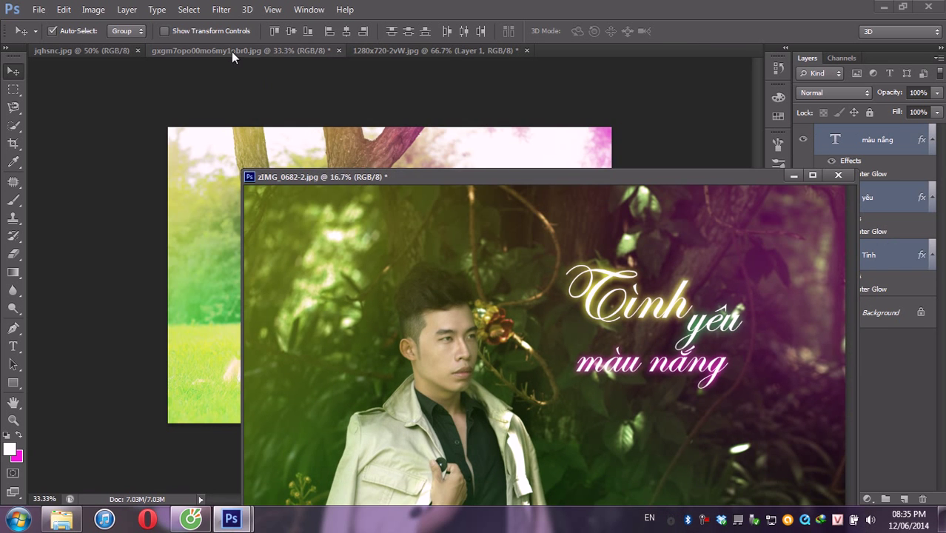
{"action": "left_click", "coordinate": [428, 51]}
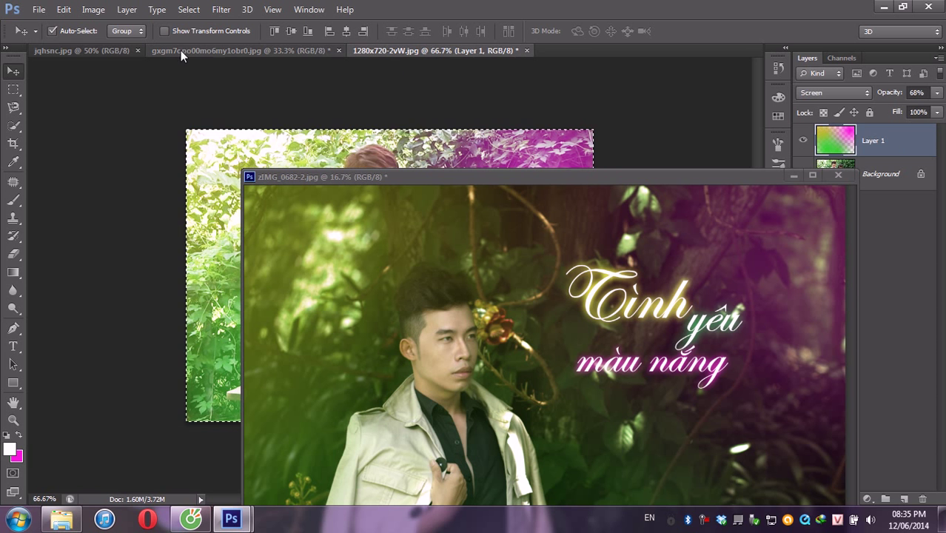
{"action": "left_click", "coordinate": [101, 49]}
{"action": "left_click_drag", "start_coordinate": [312, 176], "coordinate": [266, 273]}
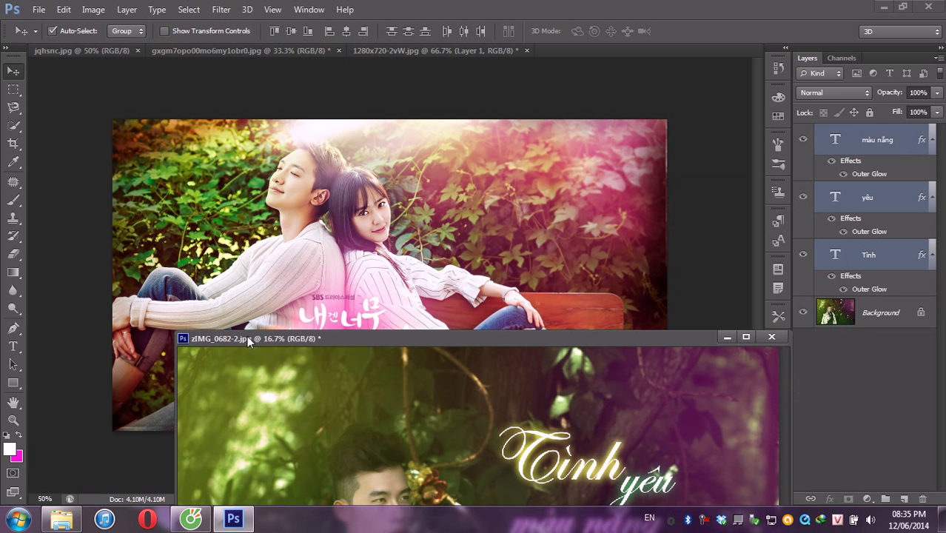
{"action": "left_click", "coordinate": [384, 49]}
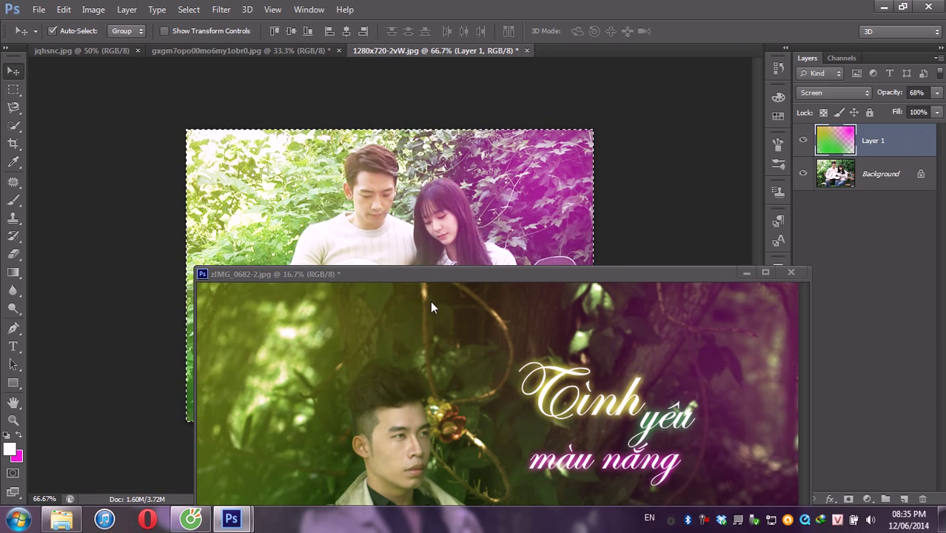
{"action": "mouse_move", "coordinate": [436, 274]}
{"action": "left_mouse_down"}
{"action": "mouse_move", "coordinate": [262, 320]}
{"action": "mouse_move", "coordinate": [699, 290]}
{"action": "left_mouse_up"}
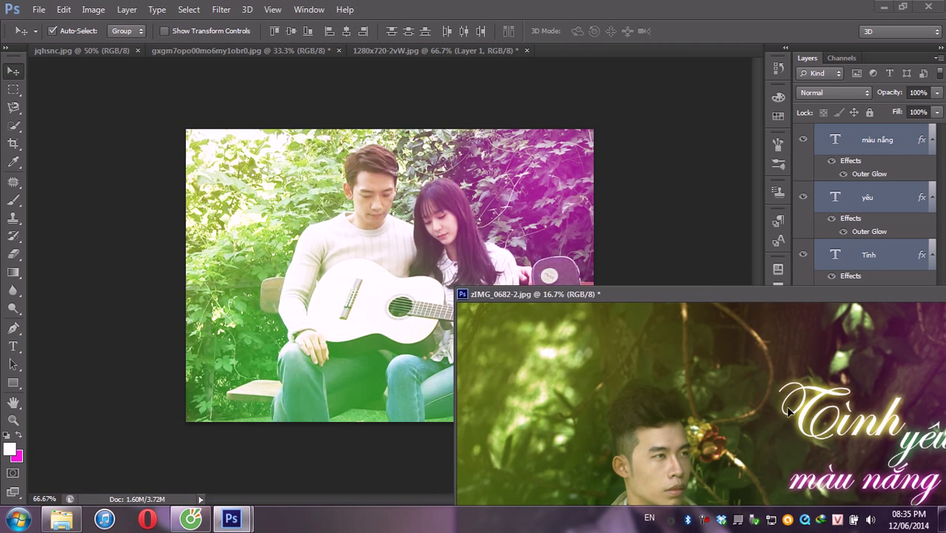
{"action": "left_click_drag", "start_coordinate": [799, 422], "coordinate": [292, 252]}
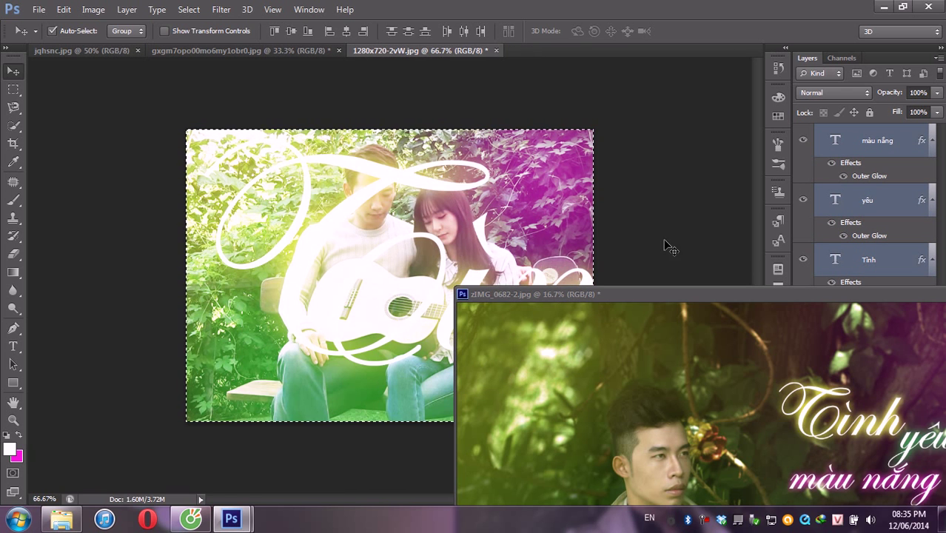
{"action": "left_click_drag", "start_coordinate": [886, 294], "coordinate": [606, 276]}
- Scale the title to about 17% and place it over the upper-right purple foliage
{"action": "left_click", "coordinate": [681, 277]}
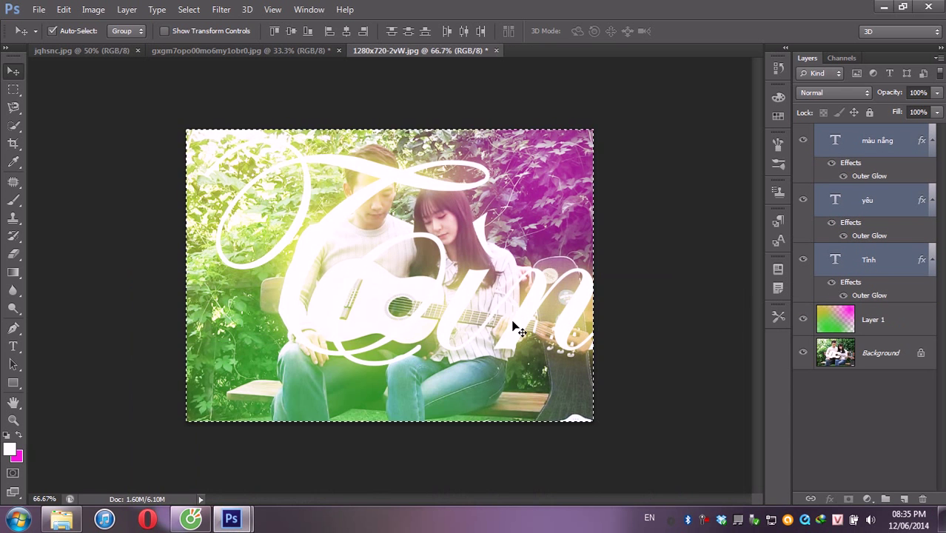
{"action": "key", "text": "ctrl+t"}
{"action": "mouse_move", "coordinate": [204, 138]}
{"action": "left_mouse_down"}
{"action": "mouse_move", "coordinate": [468, 336]}
{"action": "mouse_move", "coordinate": [670, 468]}
{"action": "mouse_move", "coordinate": [398, 242]}
{"action": "left_mouse_up"}
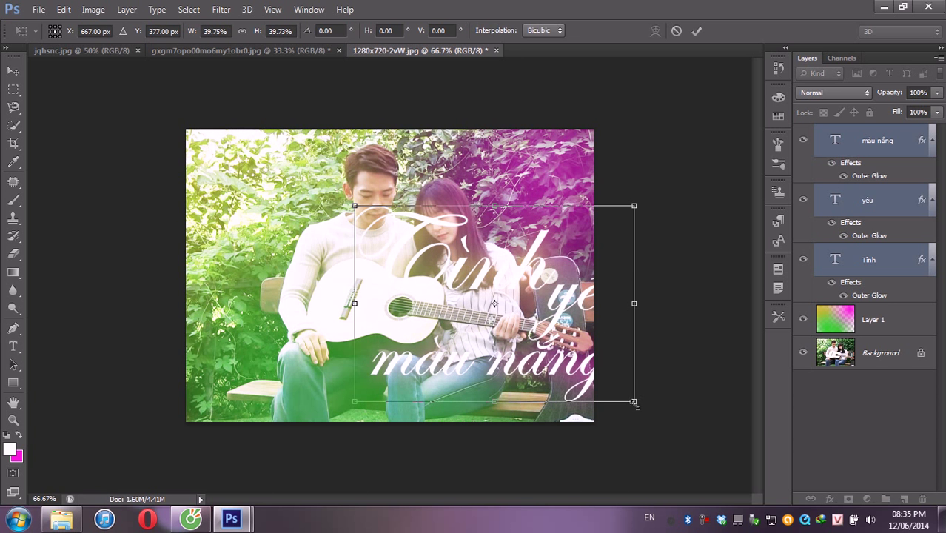
{"action": "left_click_drag", "start_coordinate": [634, 402], "coordinate": [474, 288]}
{"action": "mouse_move", "coordinate": [441, 251]}
{"action": "left_mouse_down"}
{"action": "mouse_move", "coordinate": [309, 331]}
{"action": "mouse_move", "coordinate": [312, 360]}
{"action": "mouse_move", "coordinate": [574, 178]}
{"action": "left_mouse_up"}
{"action": "key", "text": "Return"}
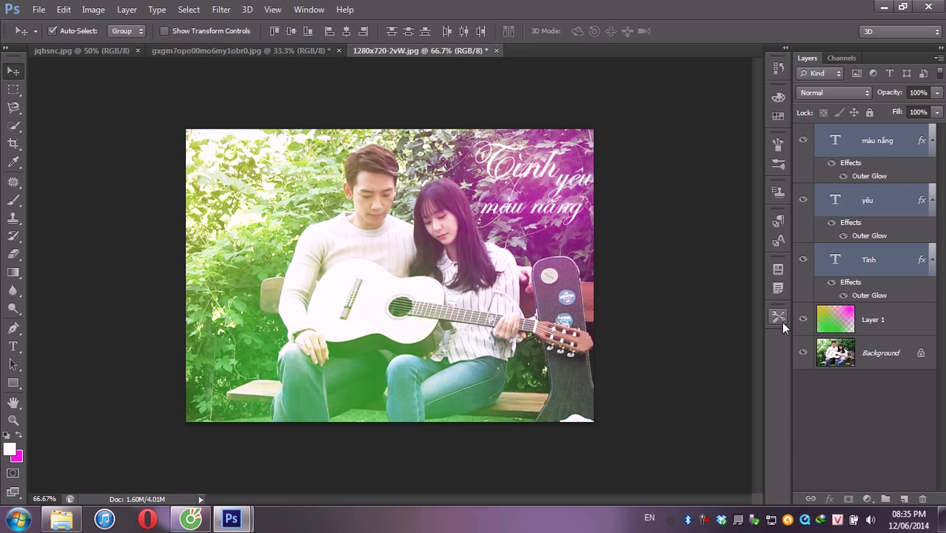
- Merge the colour-gradient Layer 1 down into the guitar photo's Background
{"action": "left_click", "coordinate": [881, 323]}
{"action": "left_click", "coordinate": [872, 355]}
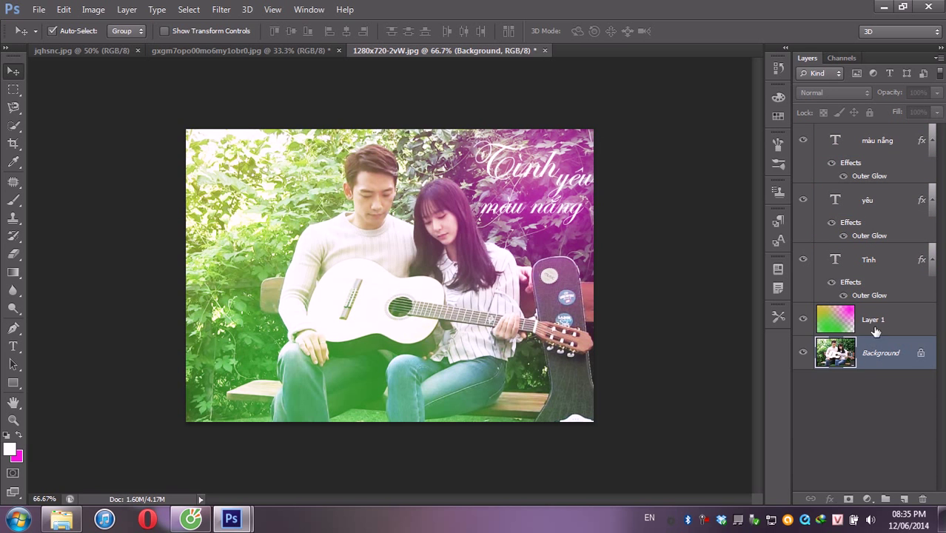
{"action": "left_click", "coordinate": [876, 331]}
{"action": "key", "text": "ctrl+e"}
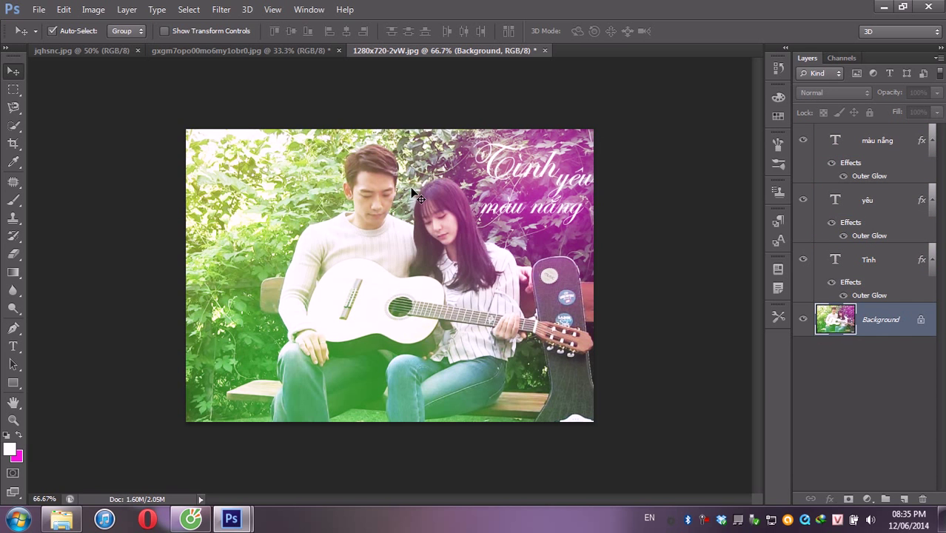
- Apply Brightness/Contrast with brightness -12 and contrast 100
{"action": "left_click", "coordinate": [84, 11]}
{"action": "left_click", "coordinate": [311, 35]}
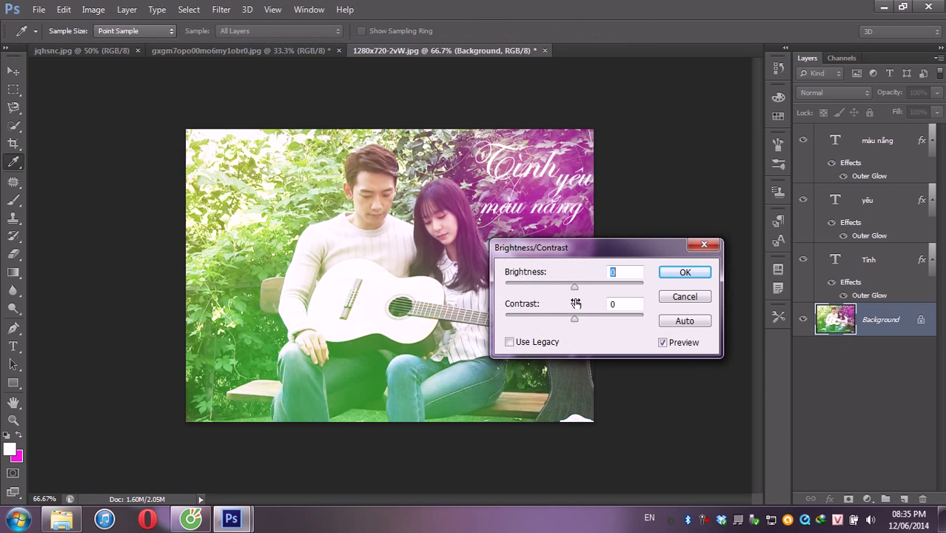
{"action": "left_click_drag", "start_coordinate": [575, 318], "coordinate": [569, 318]}
{"action": "mouse_move", "coordinate": [575, 286]}
{"action": "left_mouse_down"}
{"action": "mouse_move", "coordinate": [550, 288]}
{"action": "mouse_move", "coordinate": [598, 320]}
{"action": "mouse_move", "coordinate": [653, 326]}
{"action": "left_mouse_up"}
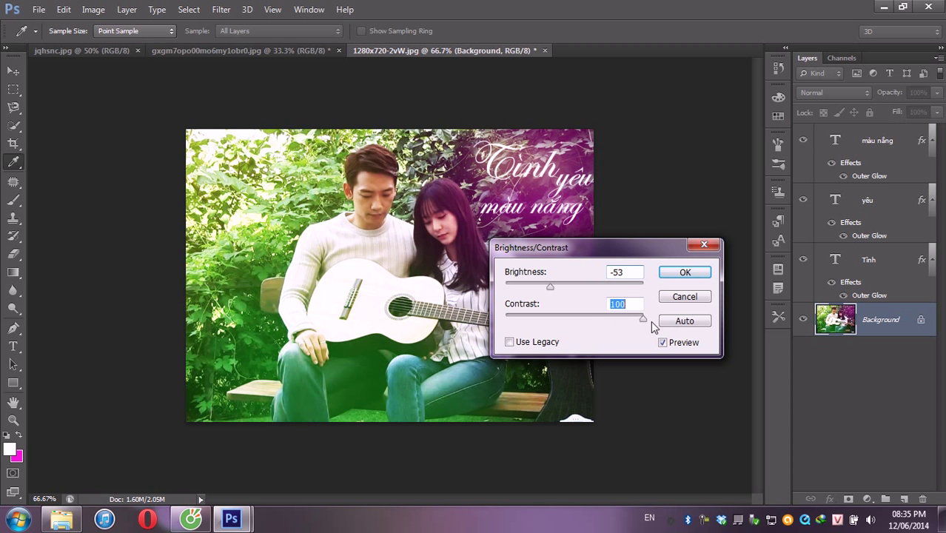
{"action": "left_click_drag", "start_coordinate": [550, 287], "coordinate": [568, 287]}
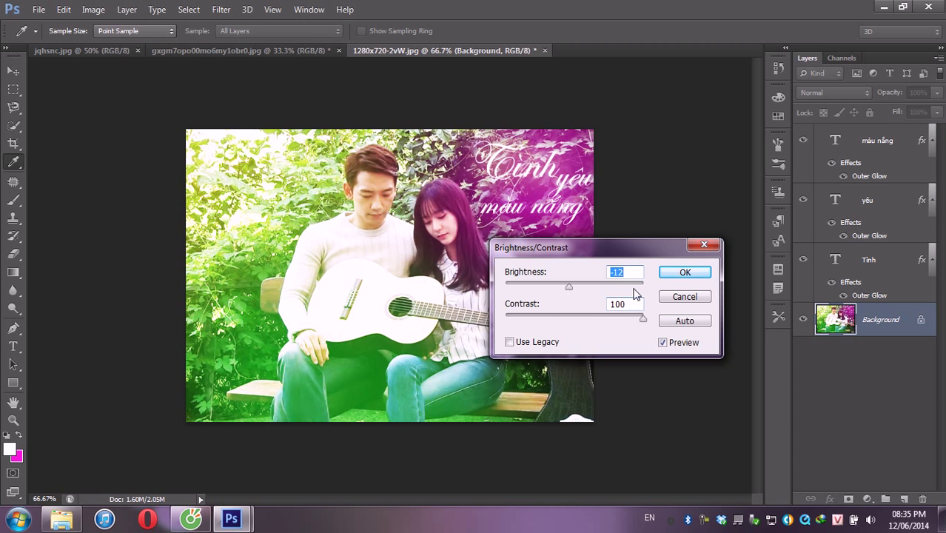
{"action": "left_click", "coordinate": [674, 274]}
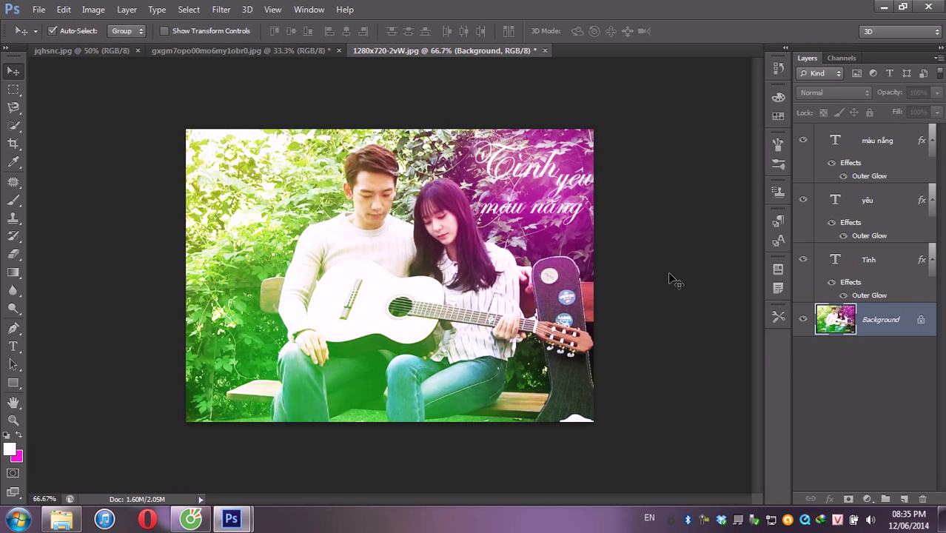